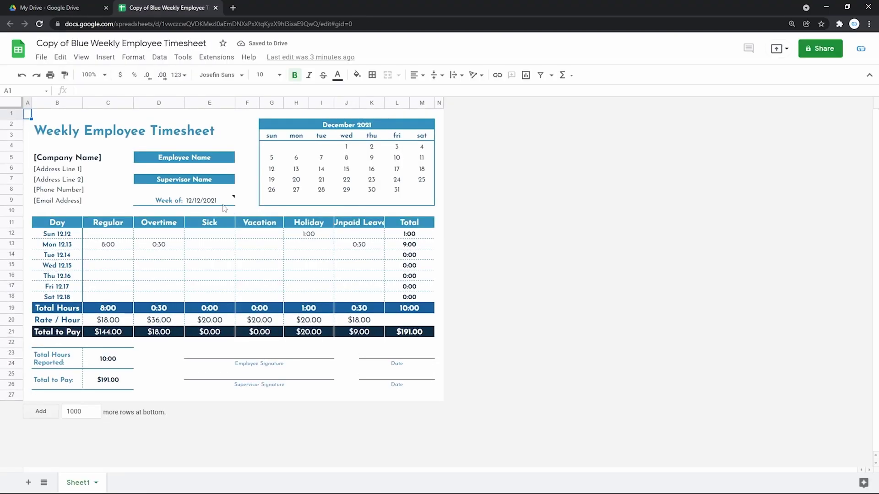
- Check the week start date picker, leaving 12/12/2021, and select cells H13 and D16
{"action": "double_click", "coordinate": [224, 204]}
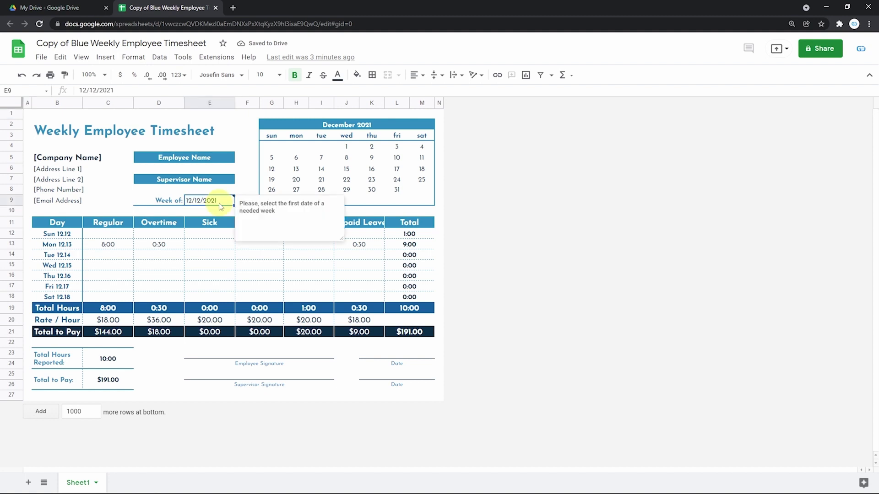
{"action": "left_click", "coordinate": [352, 131]}
{"action": "left_click", "coordinate": [296, 247]}
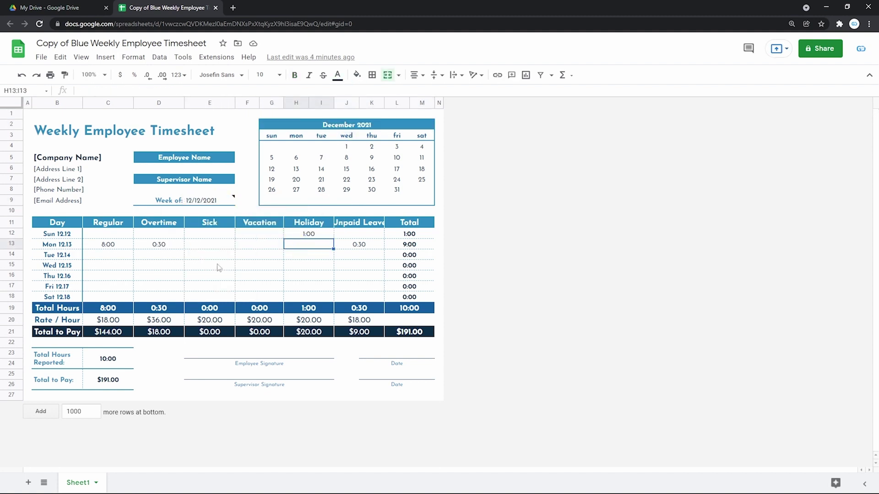
{"action": "left_click", "coordinate": [171, 276]}
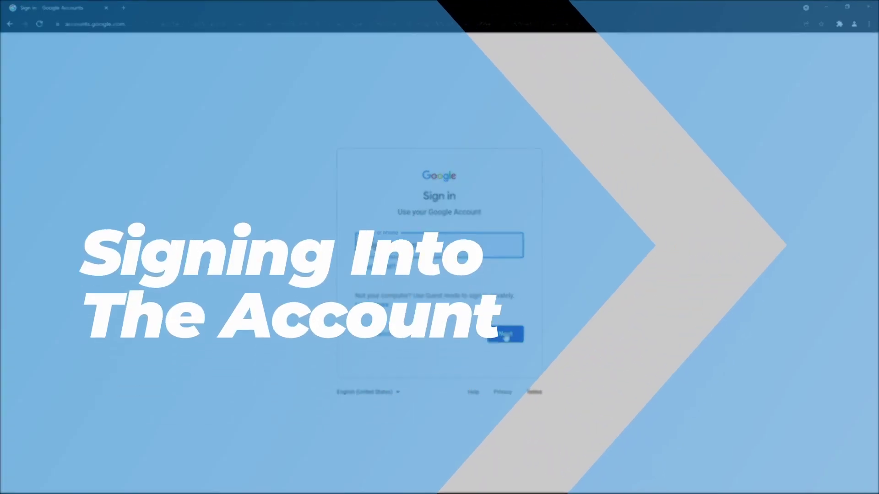
- Sign out of the Google account from the Google homepage in a new tab
{"action": "left_click", "coordinate": [505, 336]}
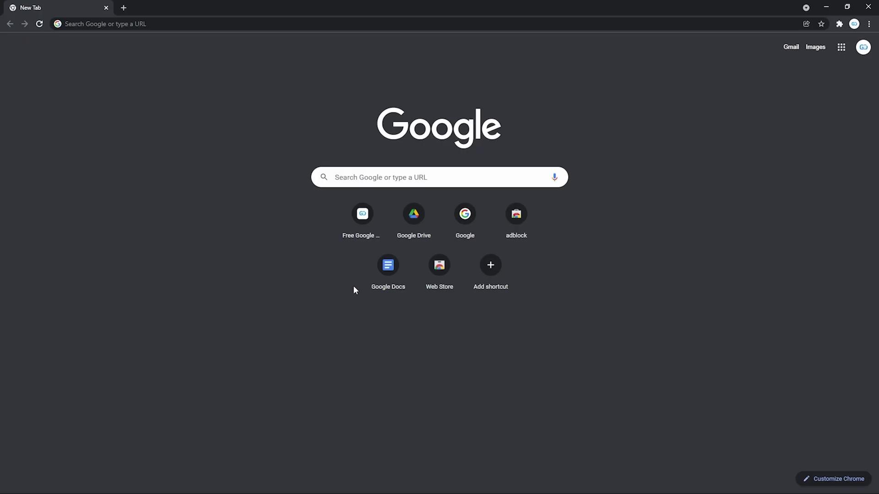
{"action": "left_click", "coordinate": [459, 219]}
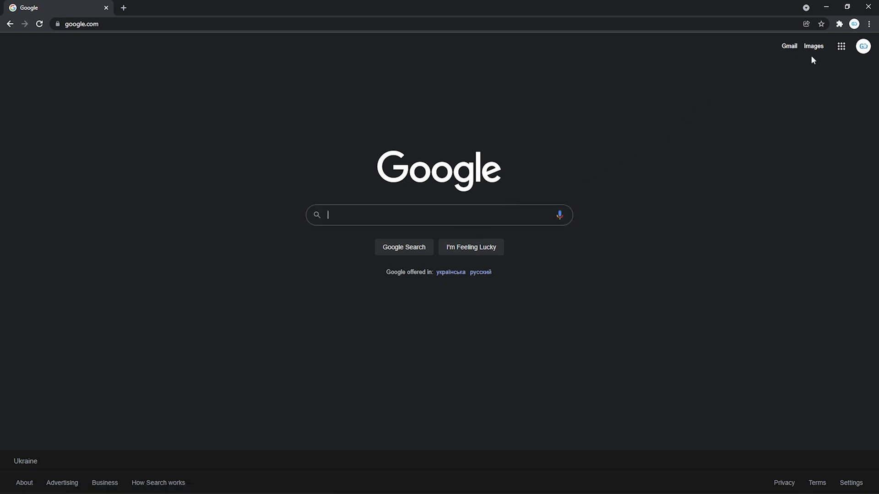
{"action": "left_click", "coordinate": [863, 48]}
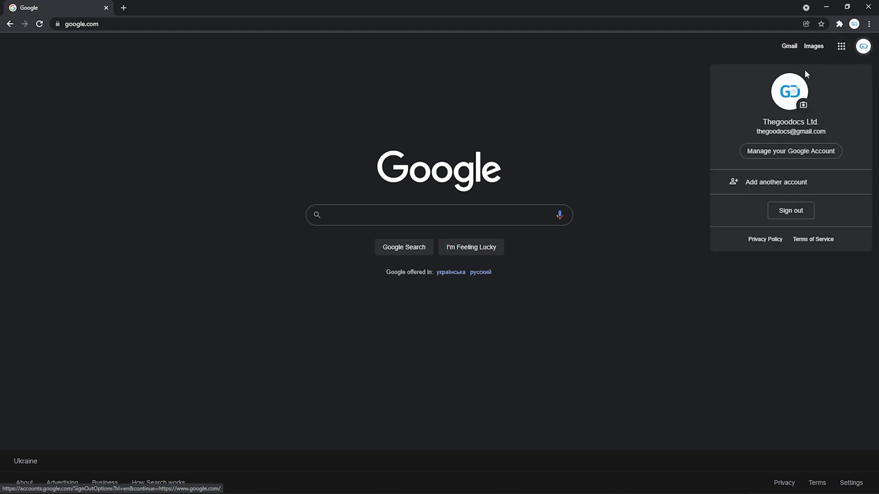
{"action": "left_click", "coordinate": [691, 117]}
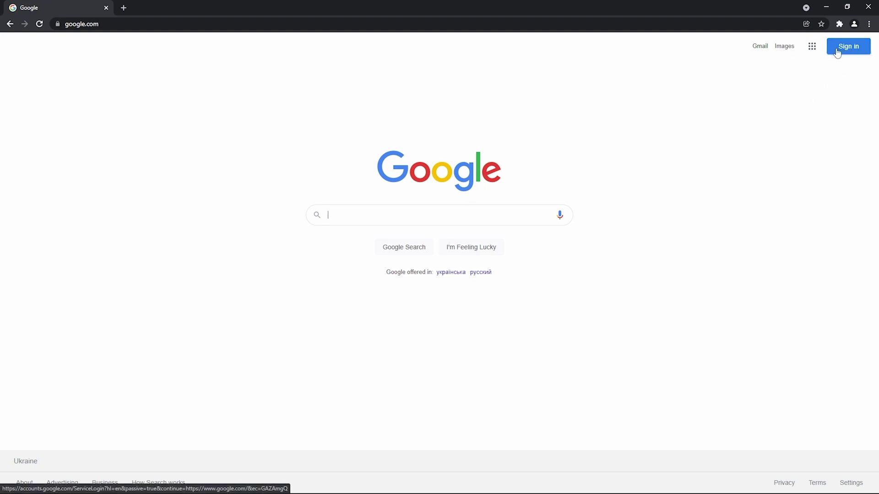
- Sign back in to Google with the saved e-mail address and the account password
{"action": "left_click", "coordinate": [837, 55]}
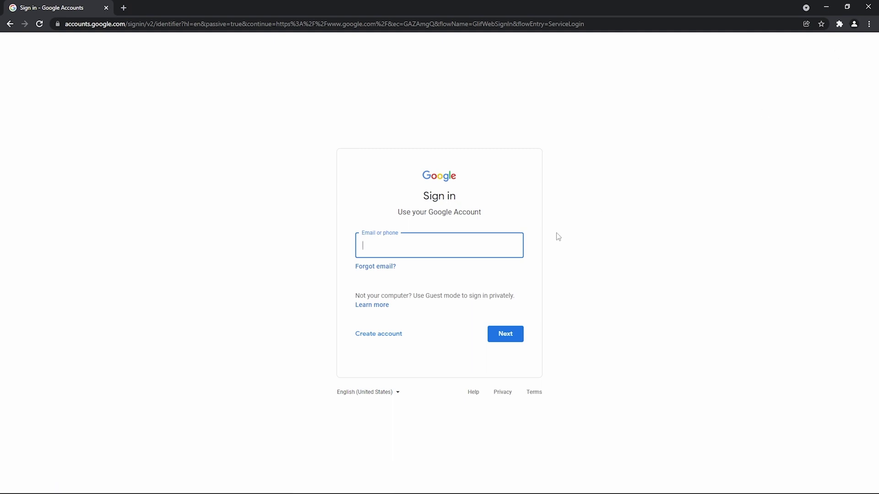
{"action": "left_click", "coordinate": [506, 243]}
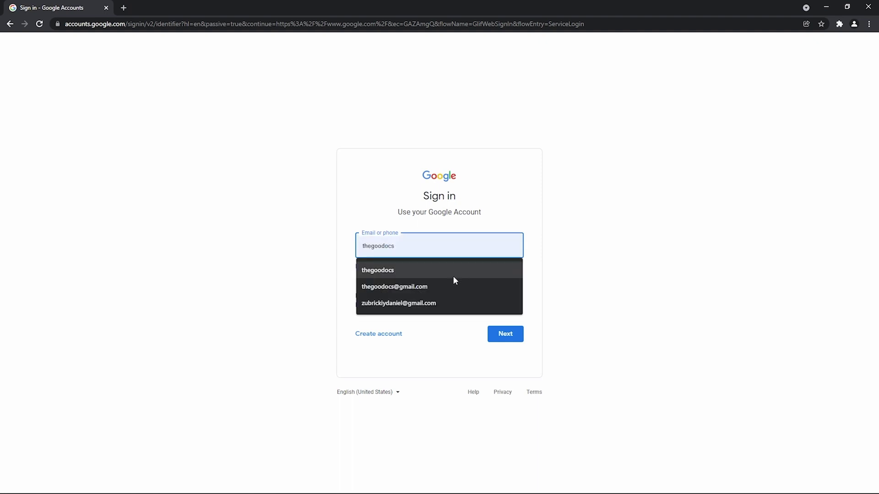
{"action": "left_click", "coordinate": [435, 286]}
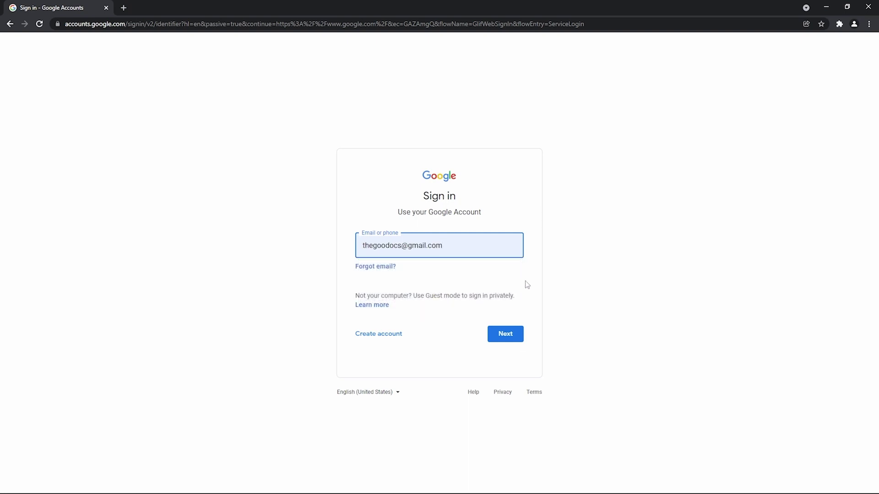
{"action": "left_click", "coordinate": [505, 335]}
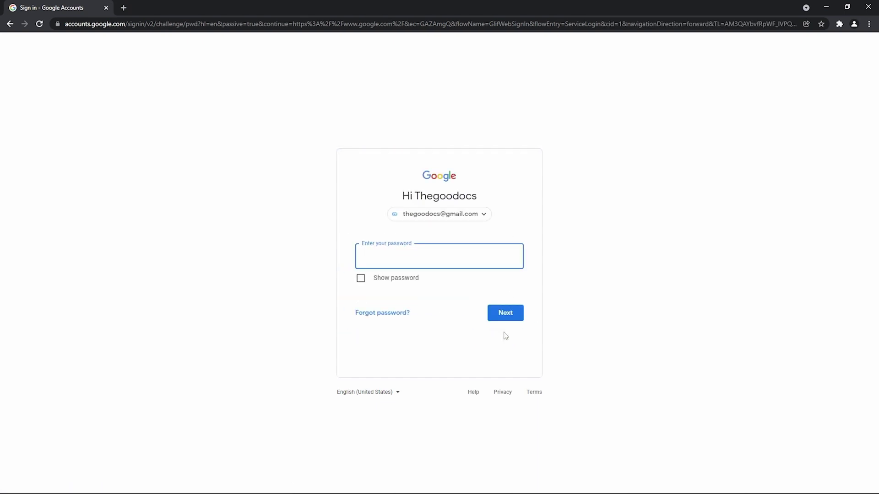
{"action": "left_click", "coordinate": [463, 258]}
{"action": "type", "text": "•••••••••••"}
{"action": "left_click", "coordinate": [495, 315]}
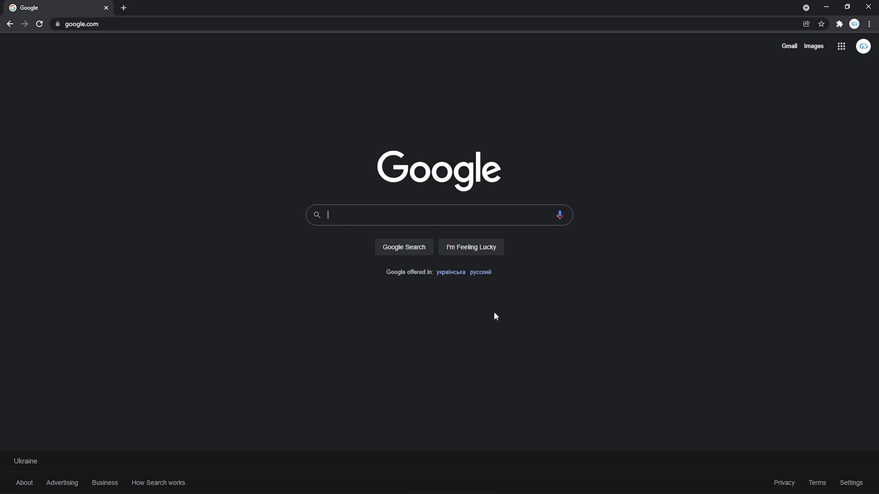
{"action": "left_click", "coordinate": [859, 48]}
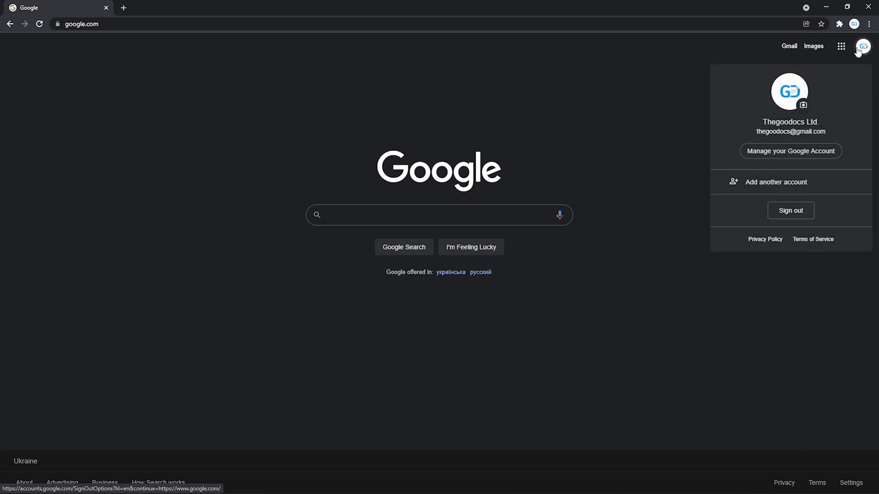
{"action": "left_click", "coordinate": [752, 57]}
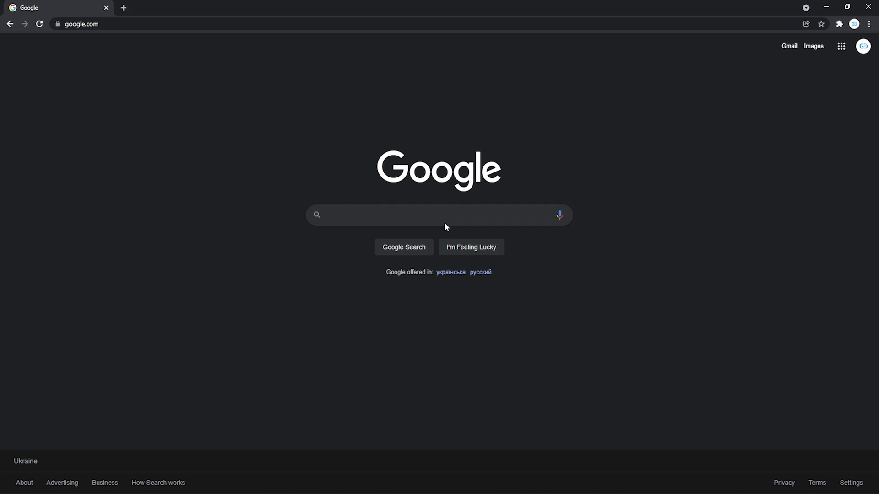
- Search Google for 'the goo docs free templates' and open the GooDocs site
{"action": "left_click", "coordinate": [421, 215]}
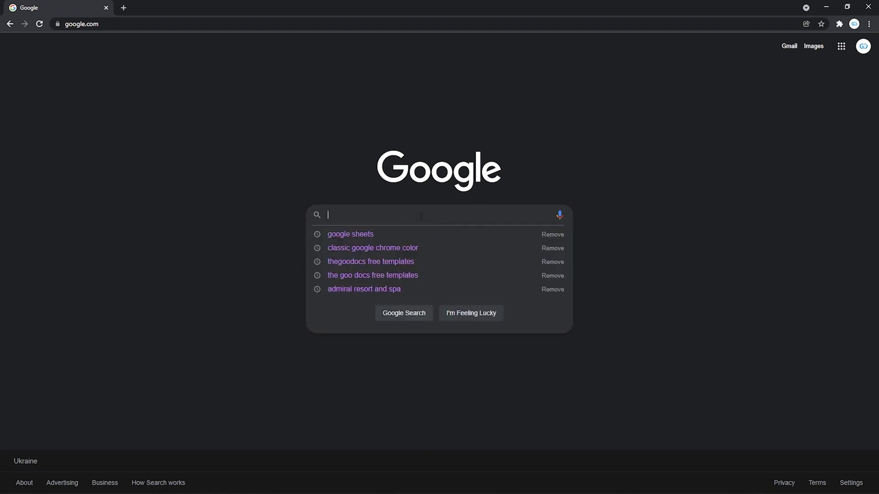
{"action": "type", "text": "the"}
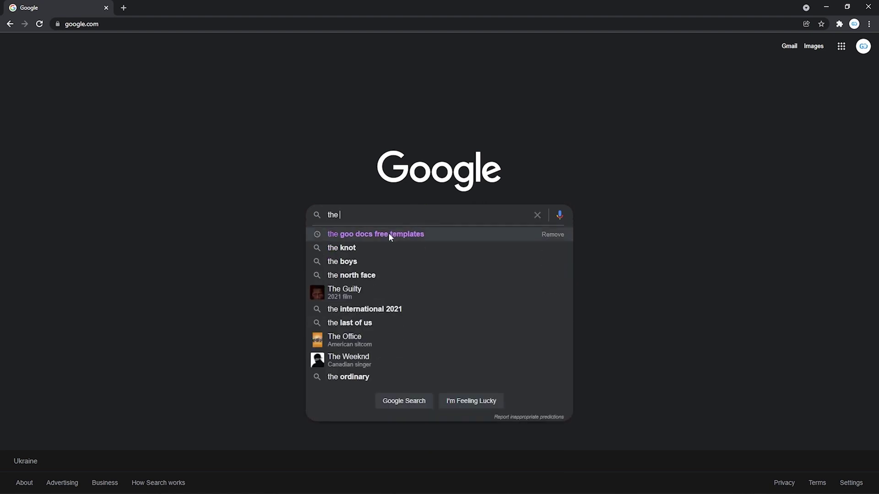
{"action": "left_click", "coordinate": [388, 234]}
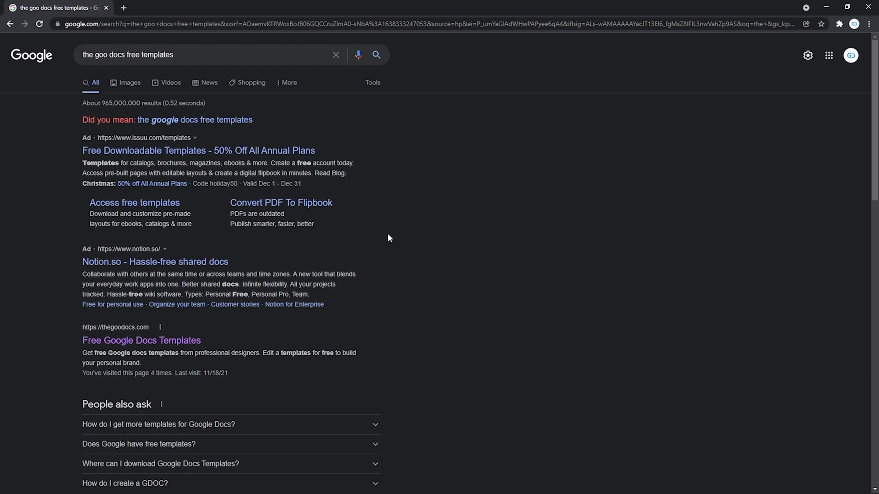
{"action": "scroll", "coordinate": [389, 236], "scroll_direction": "down", "scroll_amount": 1}
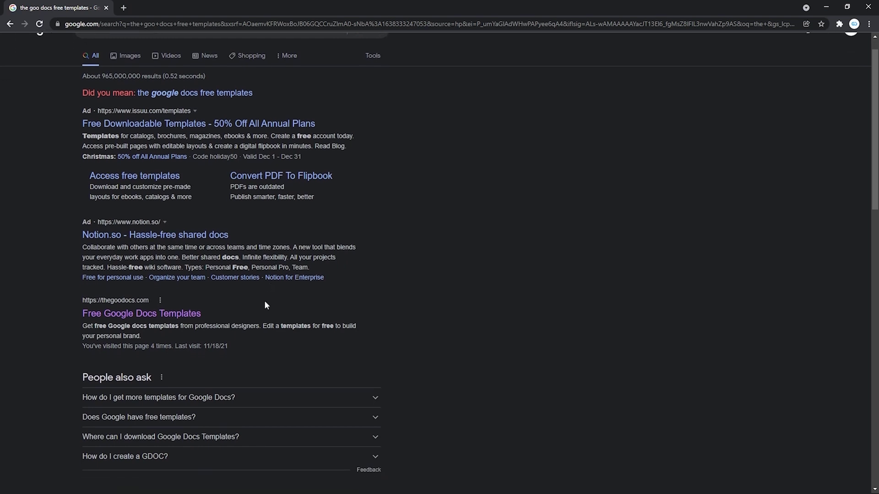
{"action": "scroll", "coordinate": [265, 300], "scroll_direction": "down", "scroll_amount": 2}
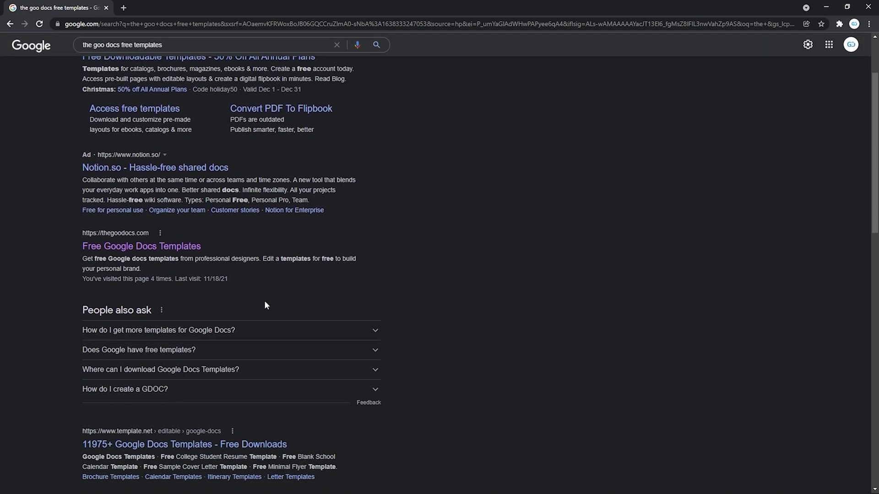
{"action": "left_click", "coordinate": [133, 248]}
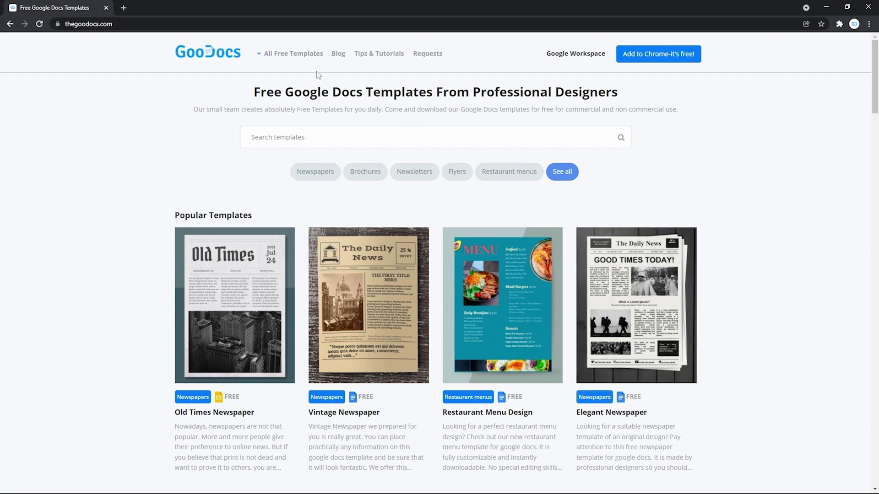
- Show GooDocs' free Sheets templates category and go to page 2 of the list
{"action": "mouse_move", "coordinate": [310, 63]}
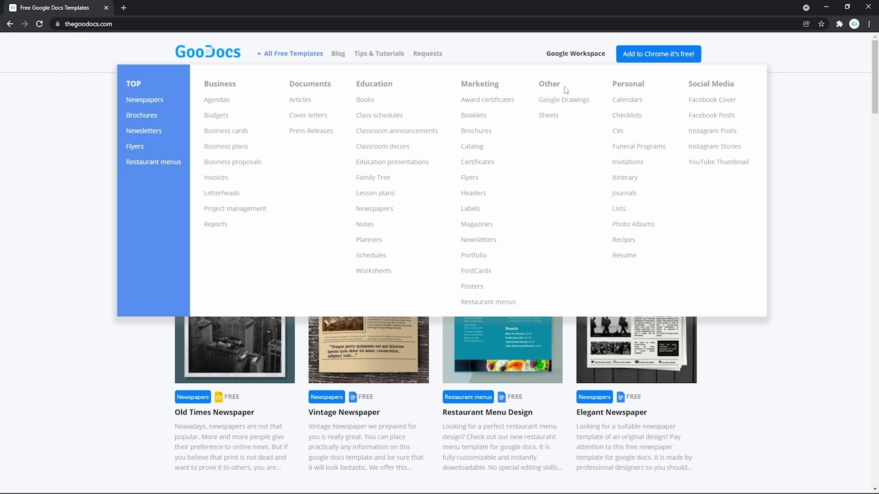
{"action": "left_click", "coordinate": [549, 116]}
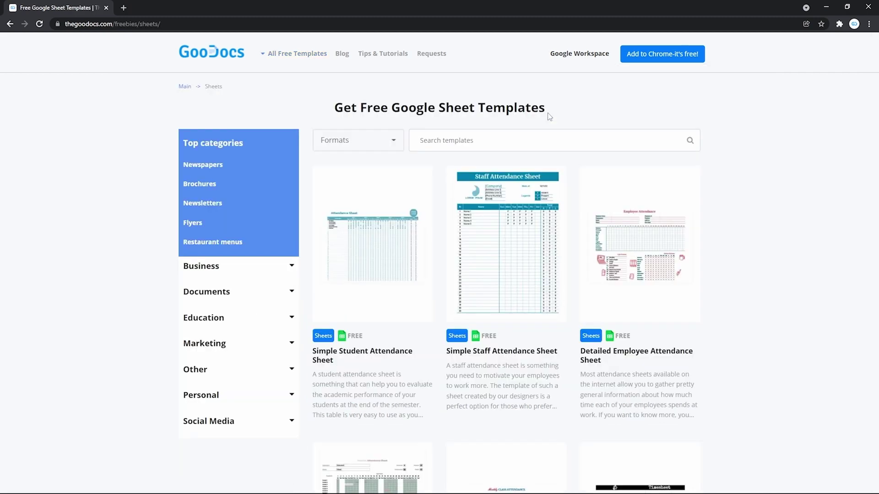
{"action": "scroll", "coordinate": [548, 116], "scroll_direction": "down", "scroll_amount": 4}
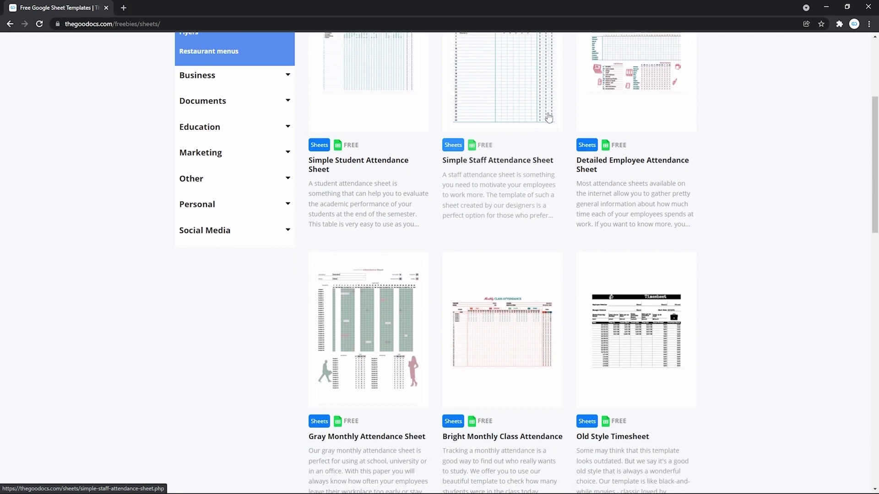
{"action": "scroll", "coordinate": [549, 116], "scroll_direction": "down", "scroll_amount": 10}
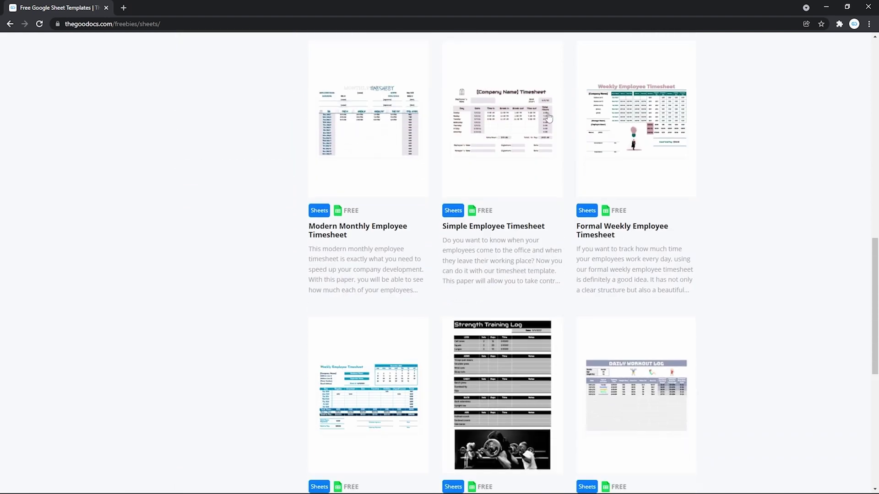
{"action": "scroll", "coordinate": [549, 116], "scroll_direction": "down", "scroll_amount": 5}
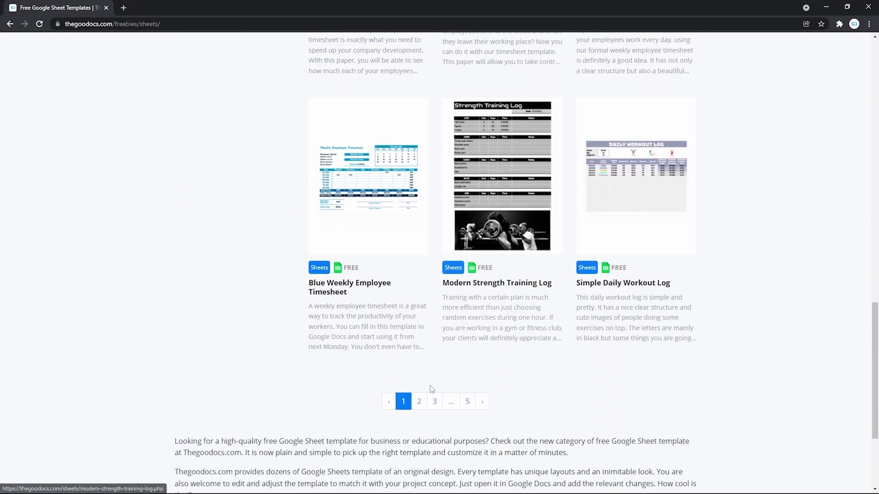
{"action": "left_click", "coordinate": [419, 401]}
{"action": "scroll", "coordinate": [592, 295], "scroll_direction": "down", "scroll_amount": 4}
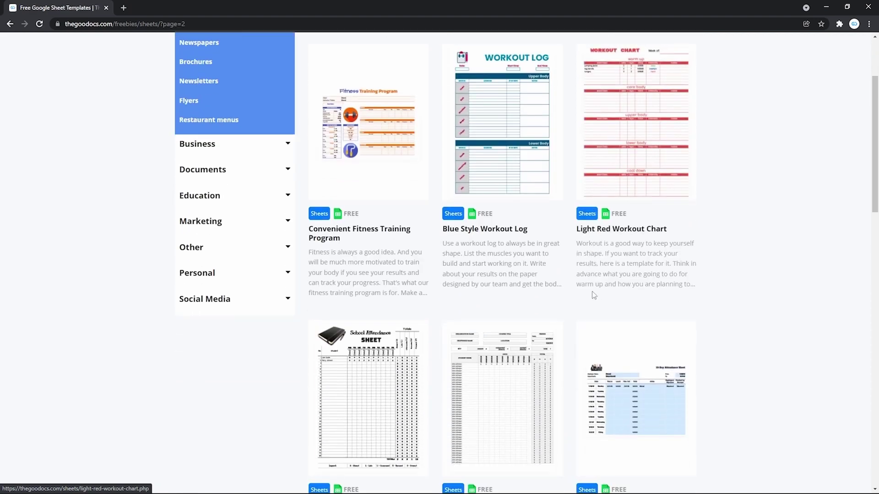
{"action": "scroll", "coordinate": [592, 291], "scroll_direction": "down", "scroll_amount": 7}
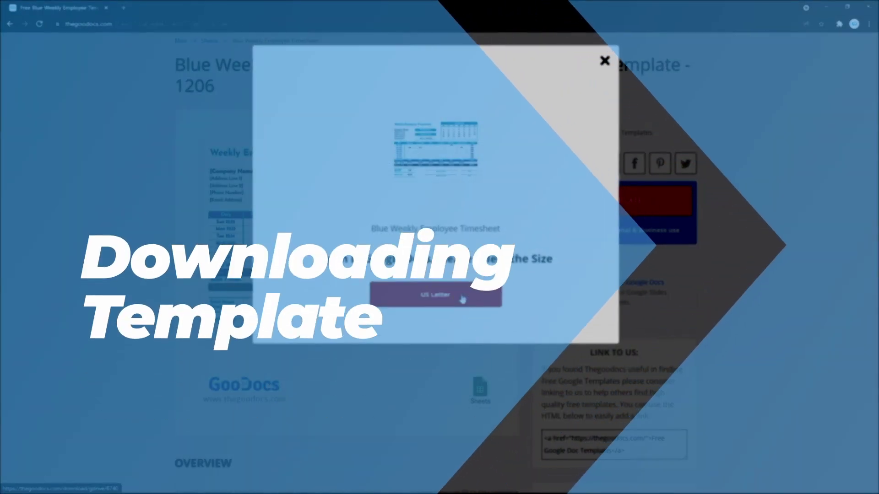
- Open the Blue Weekly Employee Timesheet template page from the Sheets templates list
{"action": "left_click", "coordinate": [462, 298]}
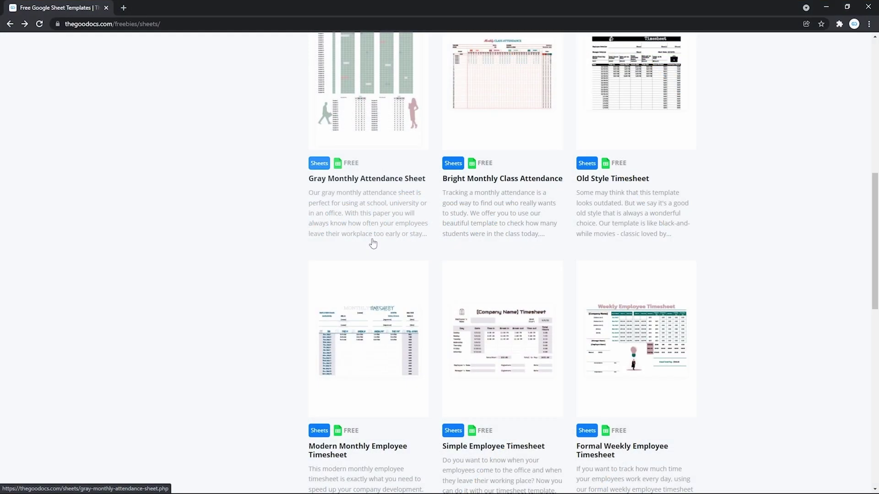
{"action": "scroll", "coordinate": [373, 243], "scroll_direction": "down", "scroll_amount": 5}
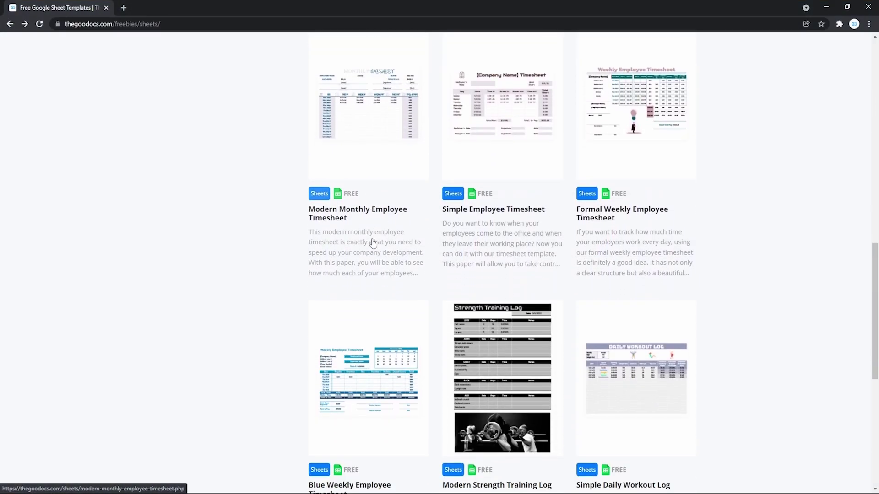
{"action": "scroll", "coordinate": [356, 430], "scroll_direction": "down", "scroll_amount": 1}
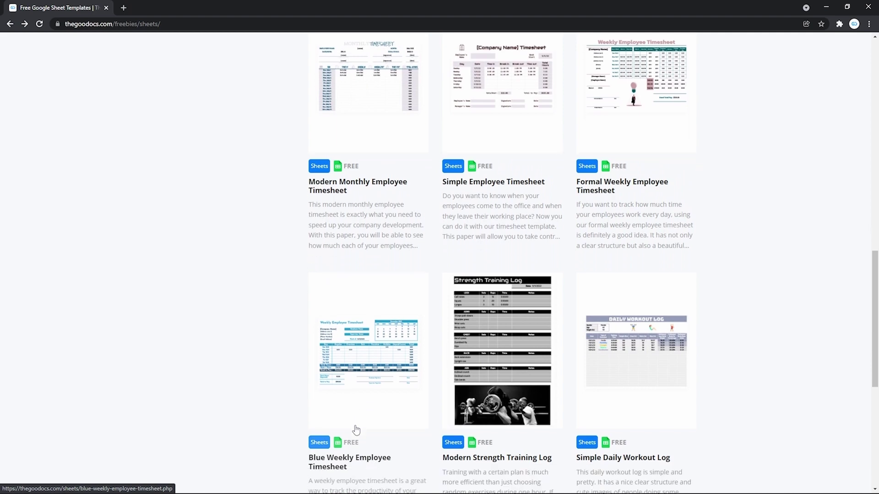
{"action": "scroll", "coordinate": [356, 430], "scroll_direction": "down", "scroll_amount": 1}
{"action": "left_click", "coordinate": [373, 378]}
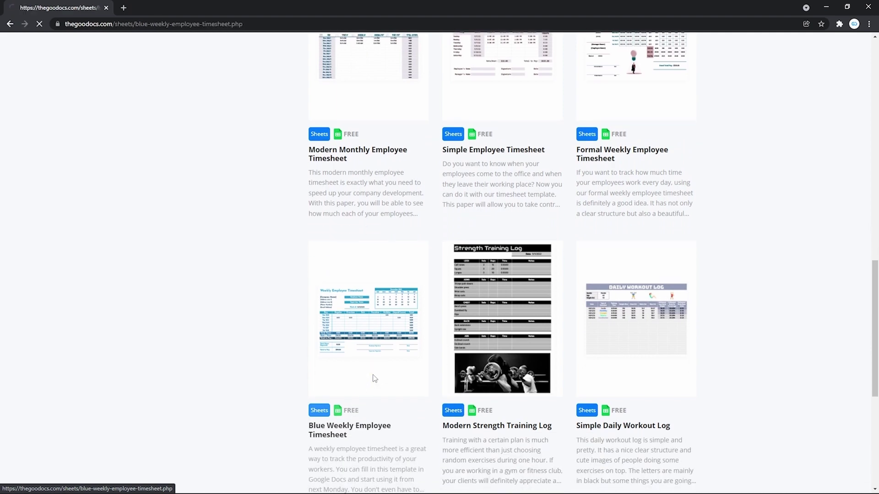
{"action": "scroll", "coordinate": [374, 379], "scroll_direction": "down", "scroll_amount": 1}
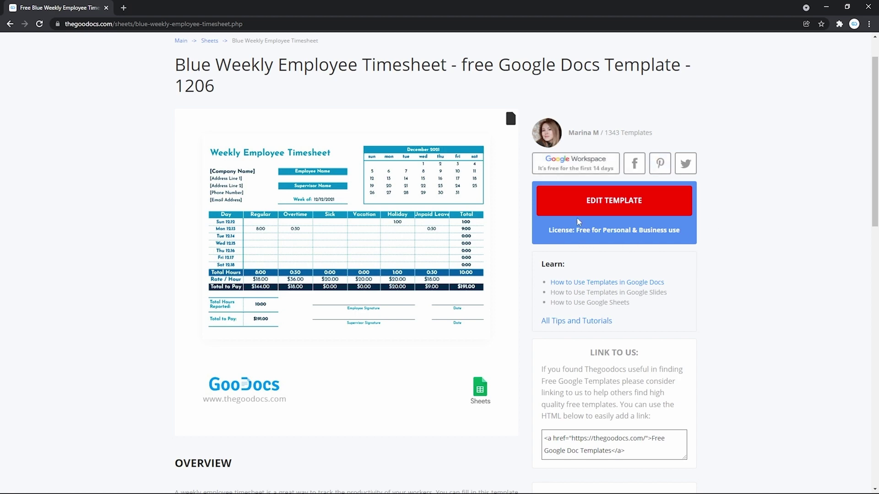
- Edit the Blue Weekly Employee Timesheet template online in US Letter size
{"action": "left_click", "coordinate": [590, 213]}
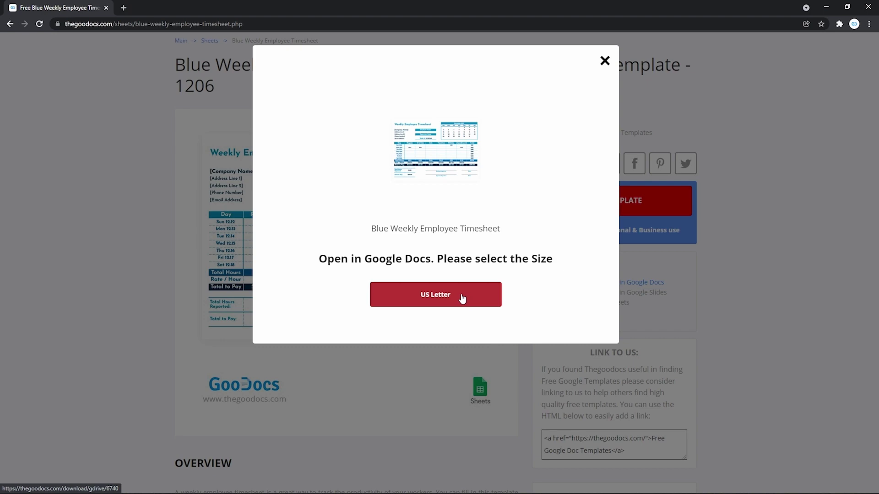
{"action": "left_click", "coordinate": [462, 298]}
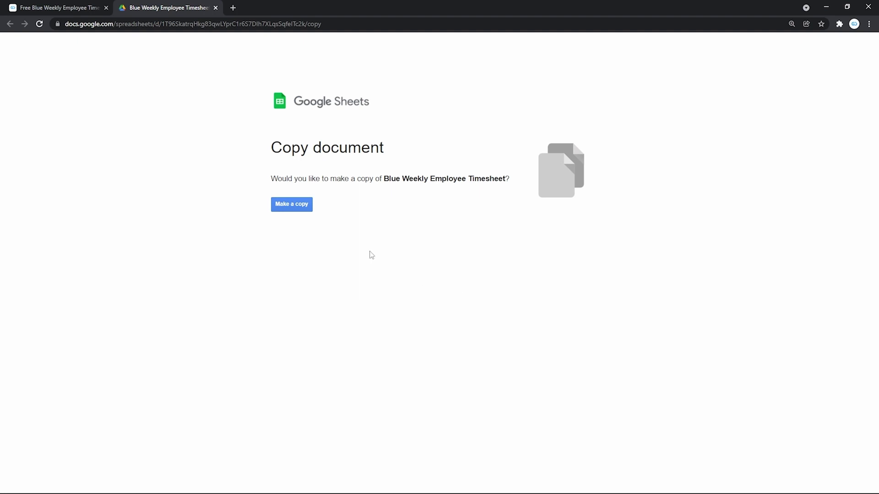
- Make a personal copy of the Blue Weekly Employee Timesheet and look over the hours grid
{"action": "left_click", "coordinate": [294, 207]}
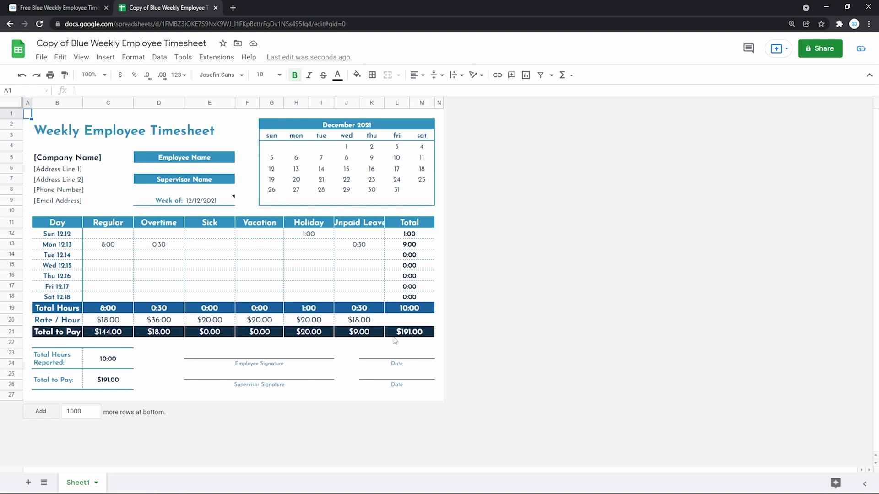
{"action": "left_click", "coordinate": [261, 246]}
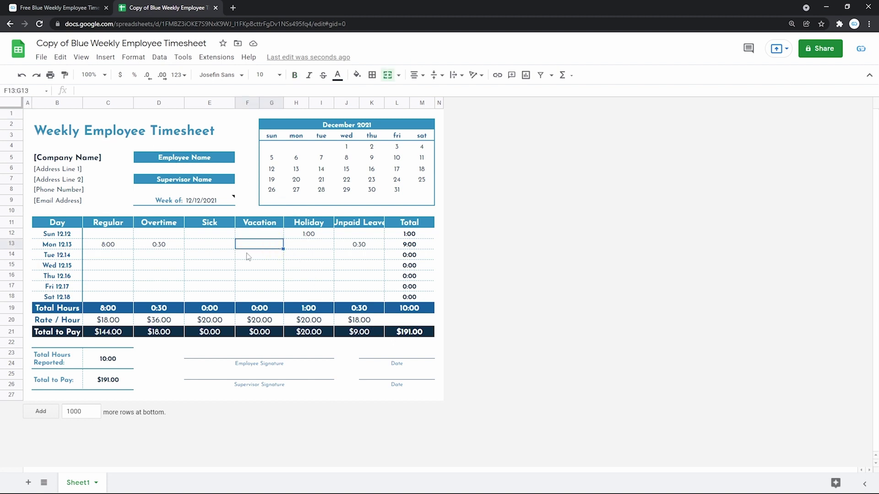
{"action": "left_click", "coordinate": [163, 277]}
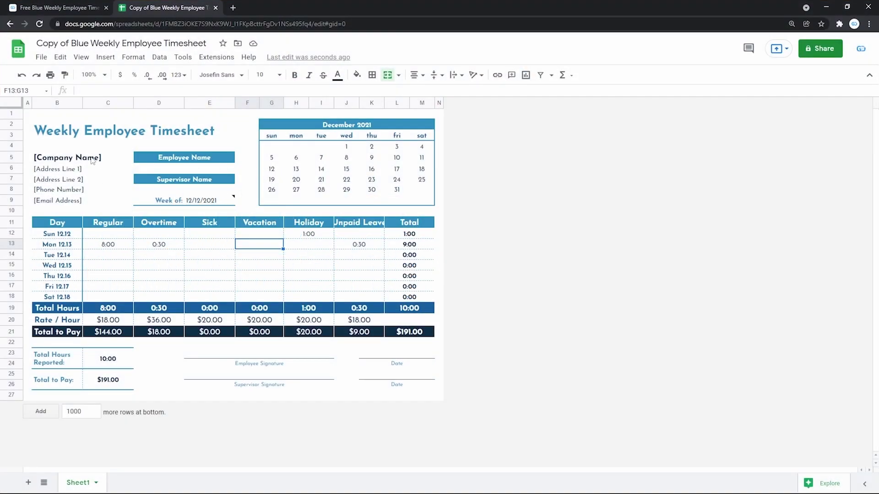
{"action": "left_click", "coordinate": [85, 159]}
- Replace the [Company Name] text in B5 with TheGooDocs, leaving address, phone and email placeholders
{"action": "double_click", "coordinate": [68, 157]}
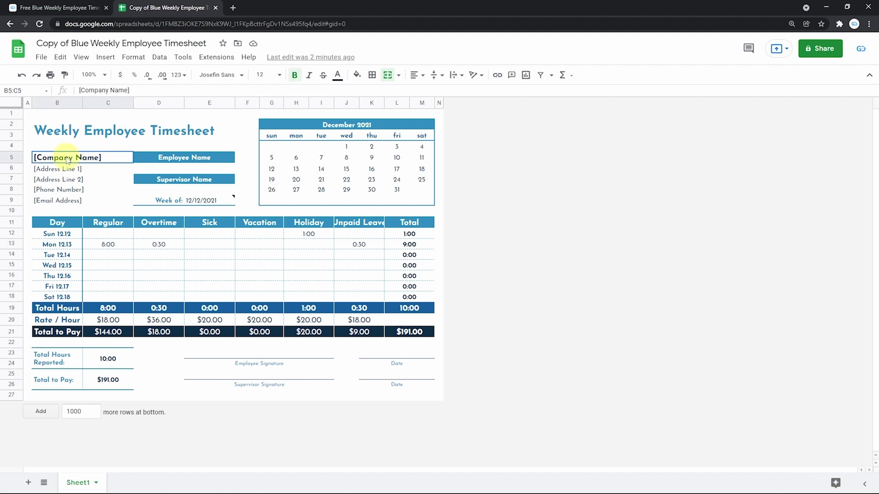
{"action": "key", "text": "ctrl+a"}
{"action": "key", "text": "BackSpace"}
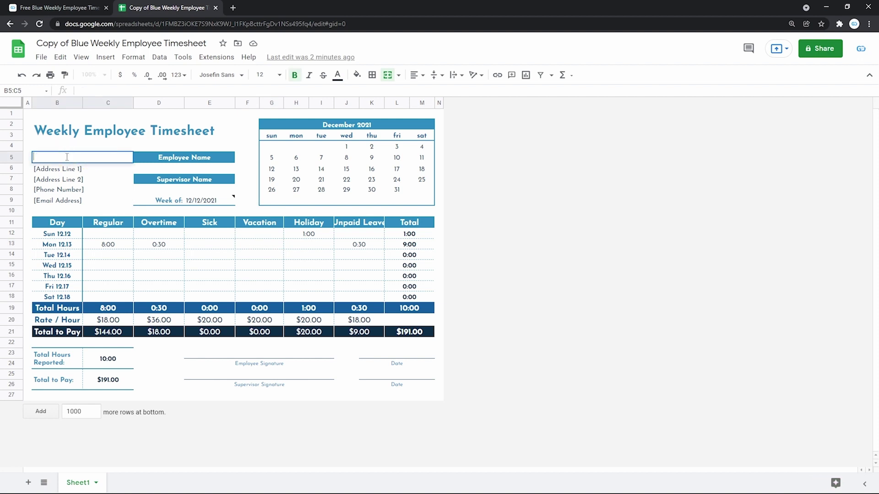
{"action": "type", "text": "TheGooDocs"}
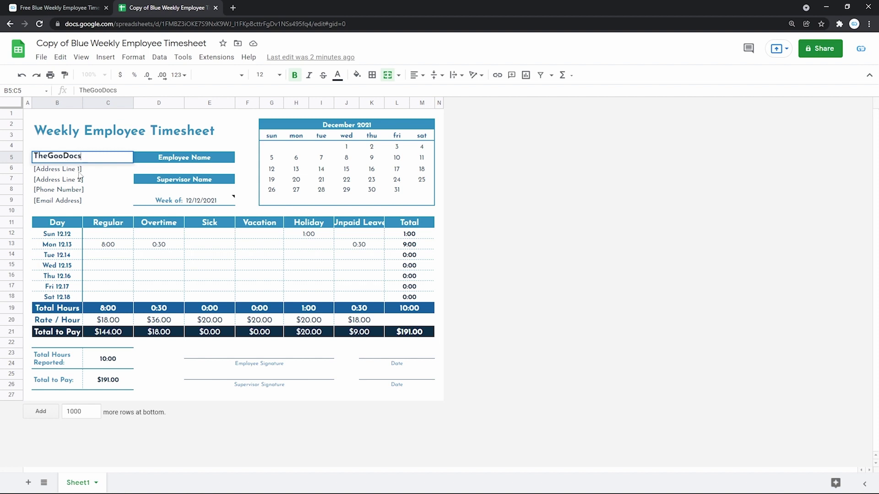
{"action": "left_click", "coordinate": [78, 173]}
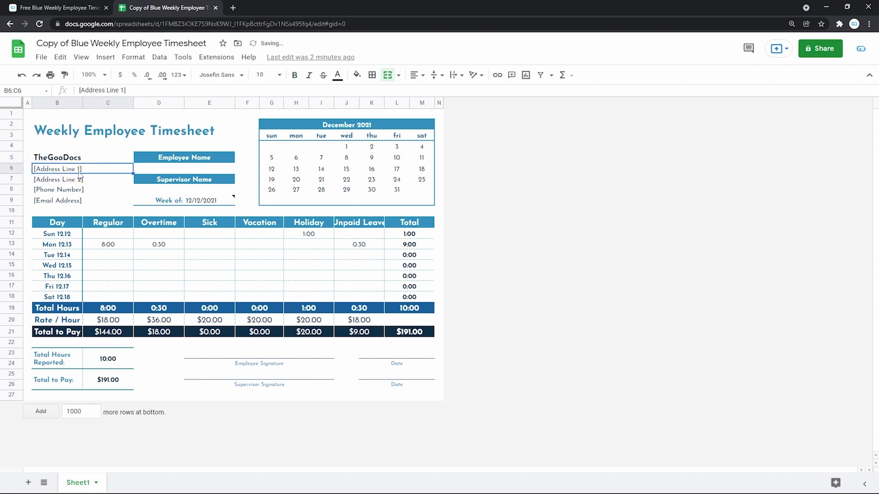
{"action": "left_click", "coordinate": [73, 184]}
{"action": "left_click", "coordinate": [64, 192]}
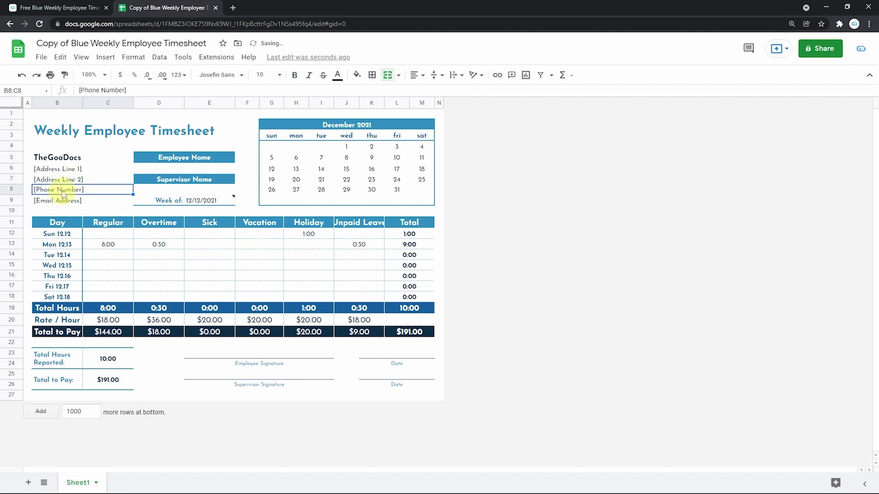
{"action": "left_click", "coordinate": [56, 204]}
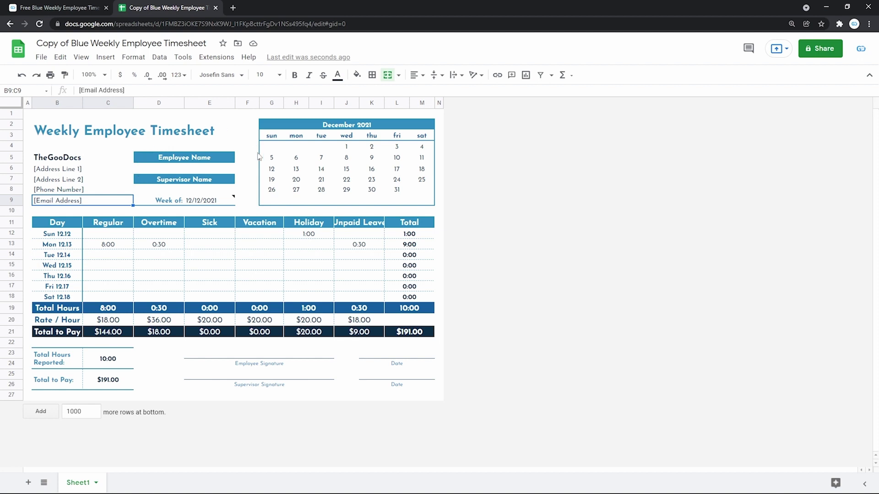
{"action": "left_click", "coordinate": [181, 158]}
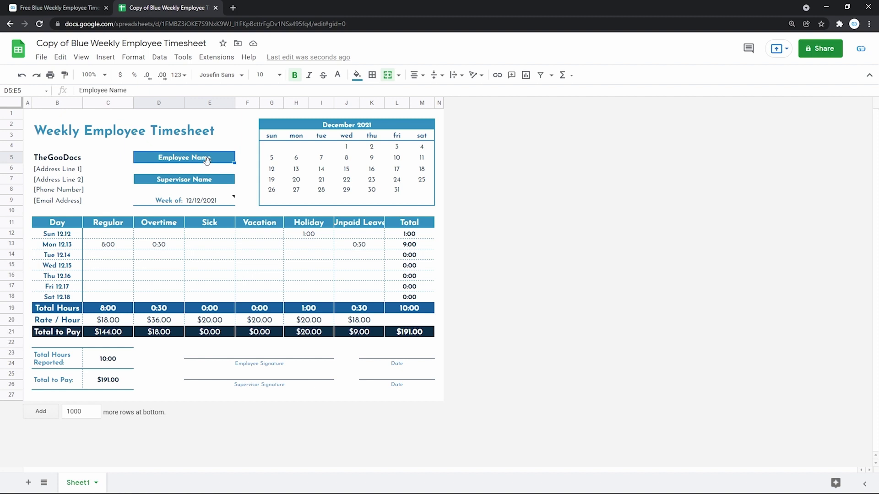
- Paste the employee's name into D6 and type the supervisor's name into D8
{"action": "left_click", "coordinate": [192, 172]}
{"action": "double_click", "coordinate": [192, 170]}
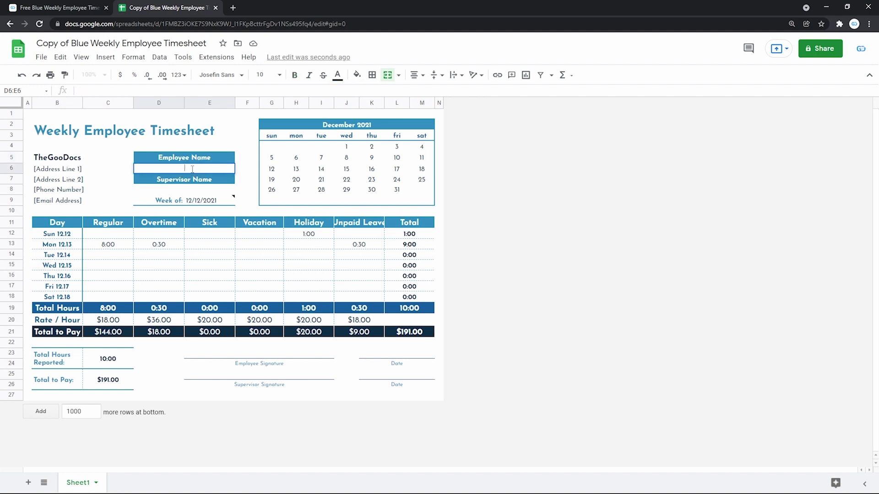
{"action": "left_click", "coordinate": [213, 179]}
{"action": "left_click", "coordinate": [186, 189]}
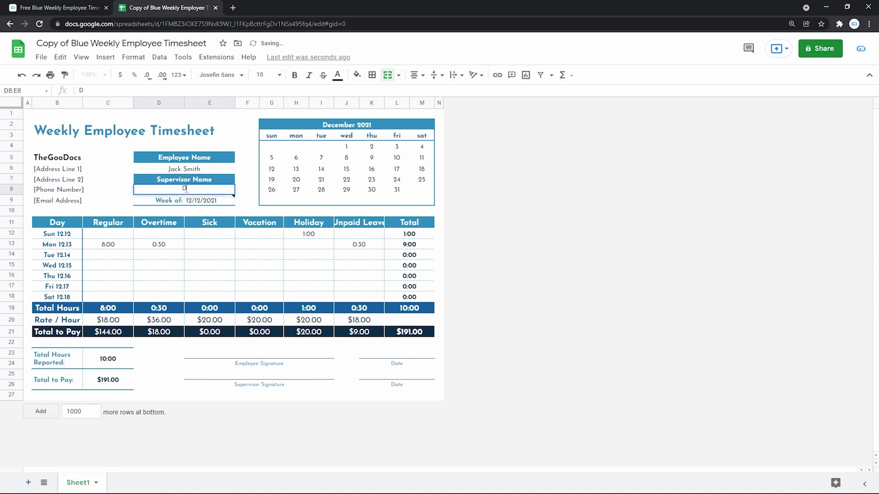
{"action": "left_click", "coordinate": [240, 190]}
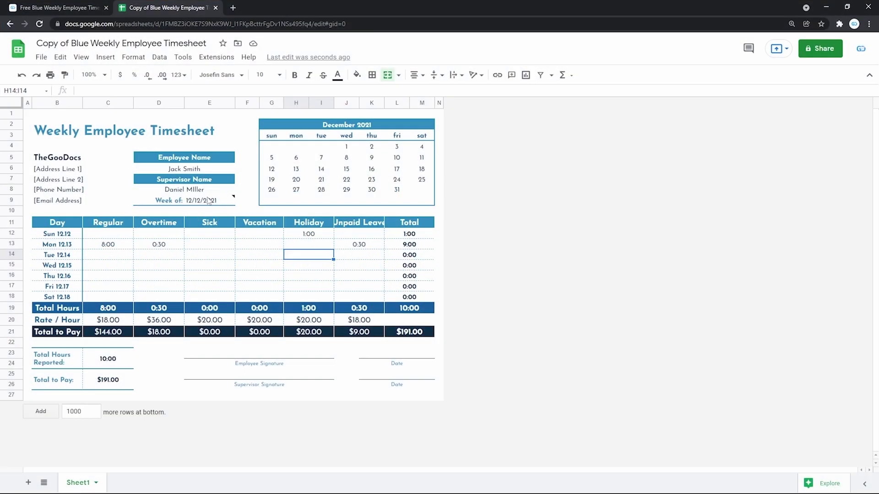
{"action": "mouse_move", "coordinate": [206, 204]}
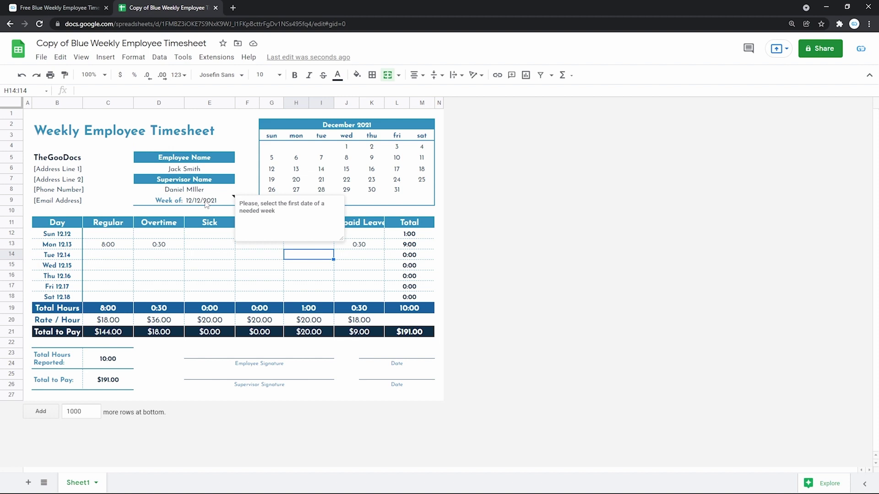
{"action": "double_click", "coordinate": [205, 202]}
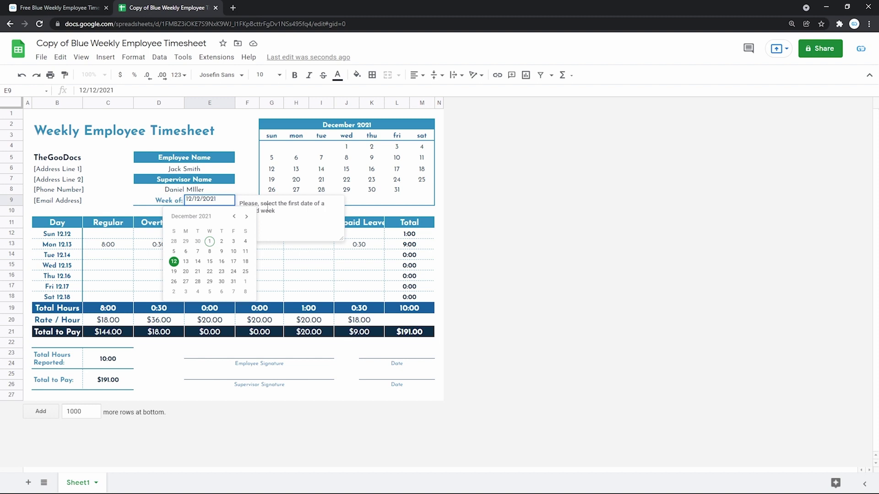
{"action": "left_click", "coordinate": [281, 254]}
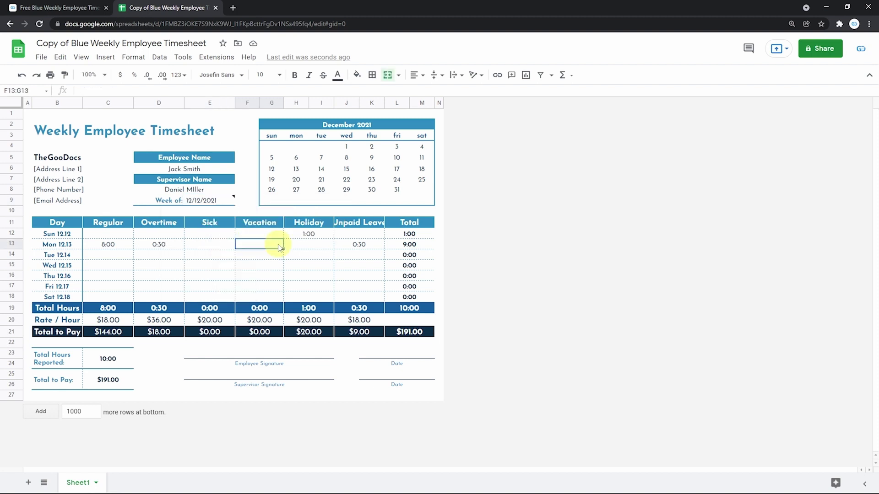
{"action": "mouse_move", "coordinate": [224, 204]}
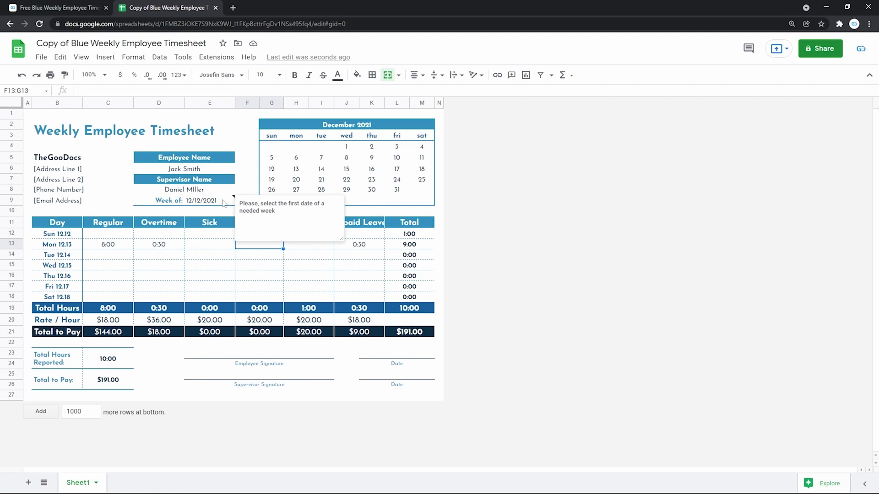
{"action": "left_click", "coordinate": [70, 235]}
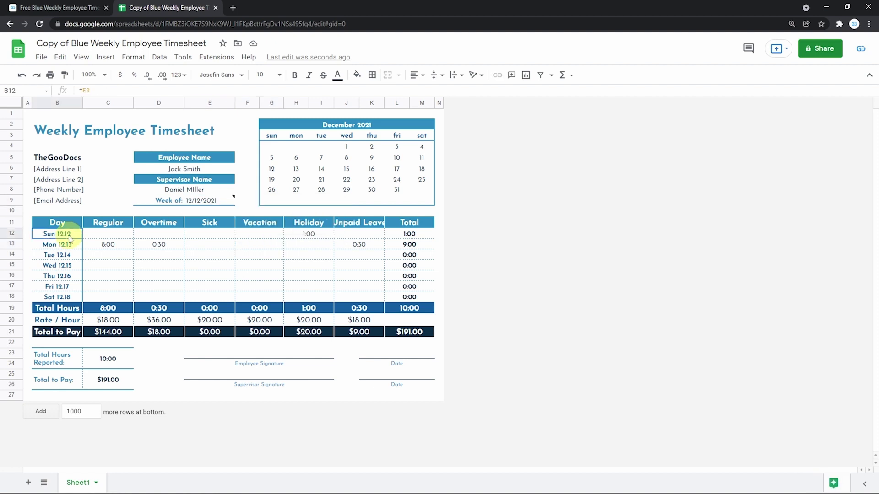
{"action": "left_click", "coordinate": [66, 255]}
{"action": "left_click", "coordinate": [66, 287]}
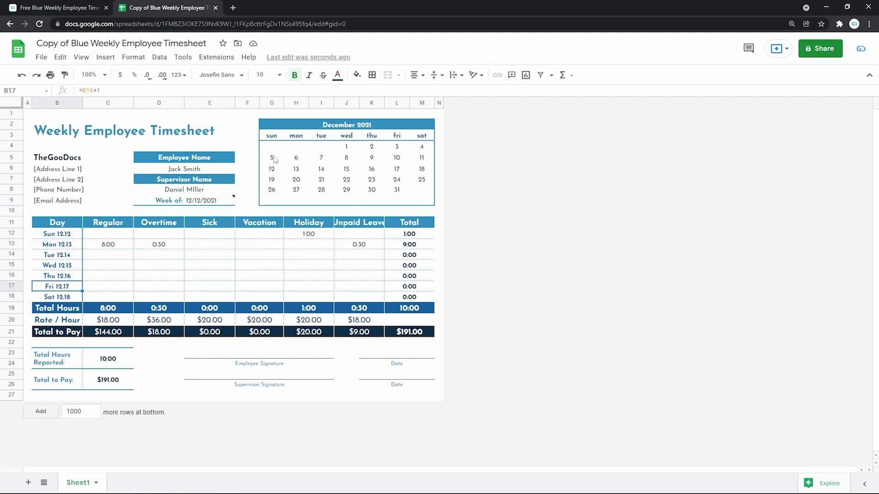
{"action": "left_click", "coordinate": [321, 123]}
{"action": "left_click", "coordinate": [321, 158]}
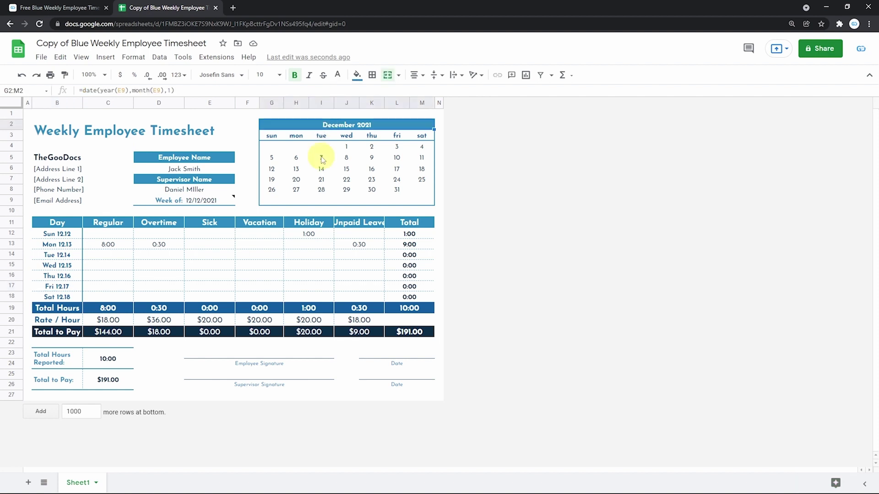
{"action": "left_click", "coordinate": [298, 171]}
{"action": "left_click", "coordinate": [356, 183]}
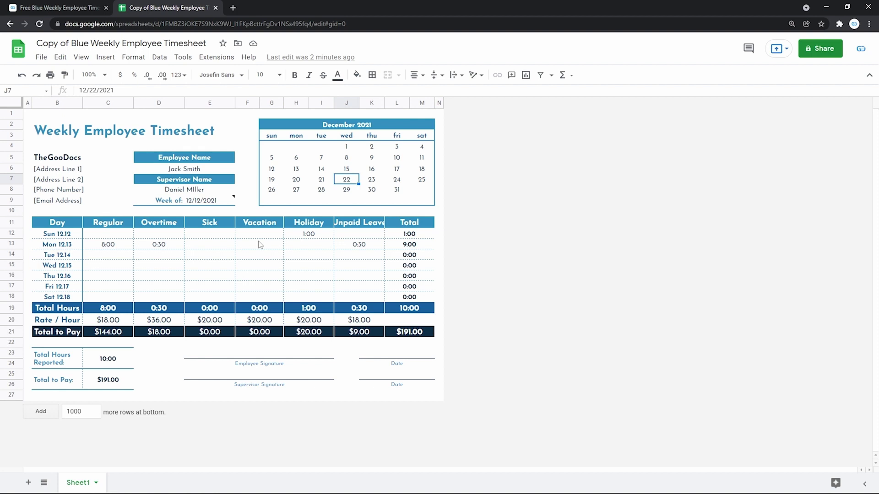
- Change the Week of date in E9 to 11/14/2021 using the date picker
{"action": "left_click", "coordinate": [215, 200]}
{"action": "double_click", "coordinate": [215, 201]}
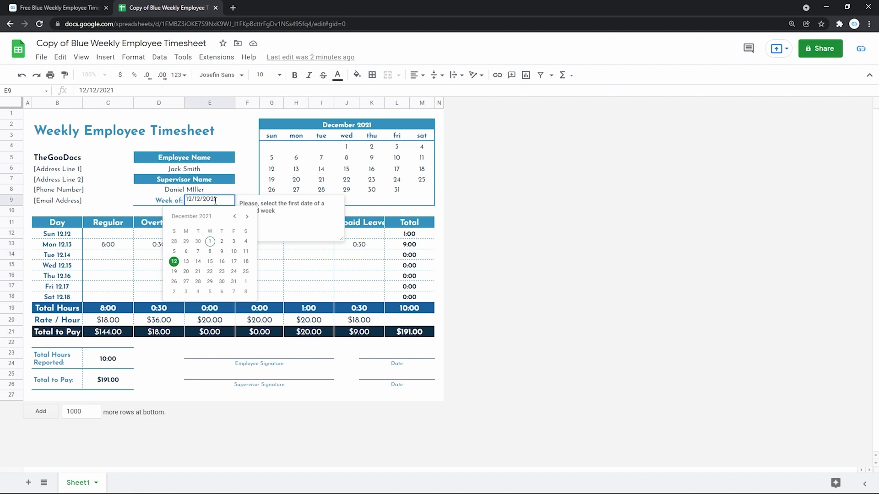
{"action": "left_click", "coordinate": [235, 217]}
{"action": "left_click", "coordinate": [174, 262]}
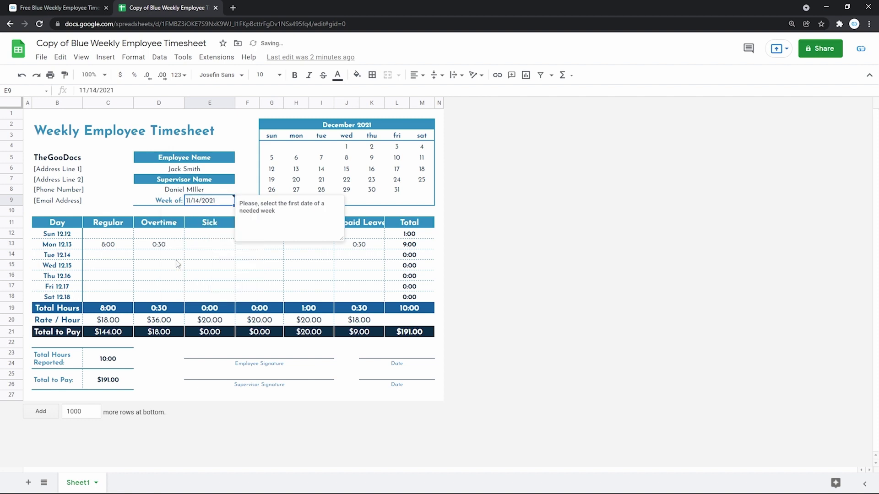
{"action": "left_click", "coordinate": [246, 247]}
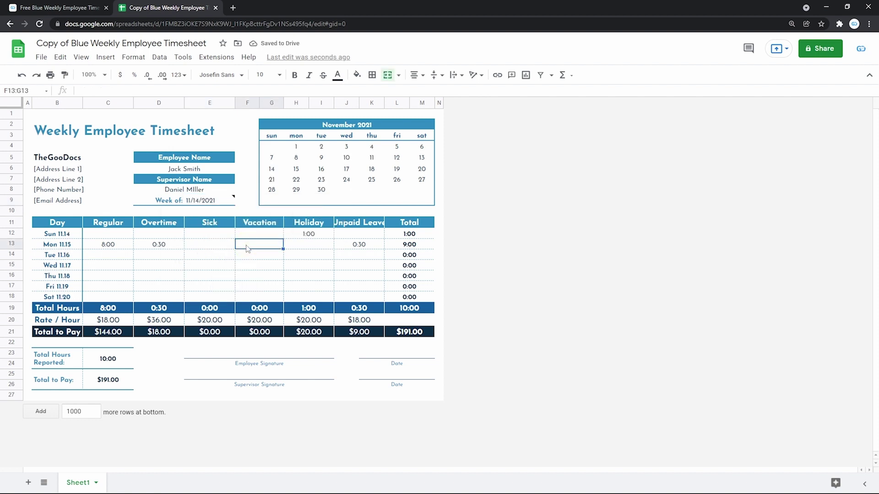
{"action": "left_click", "coordinate": [348, 127]}
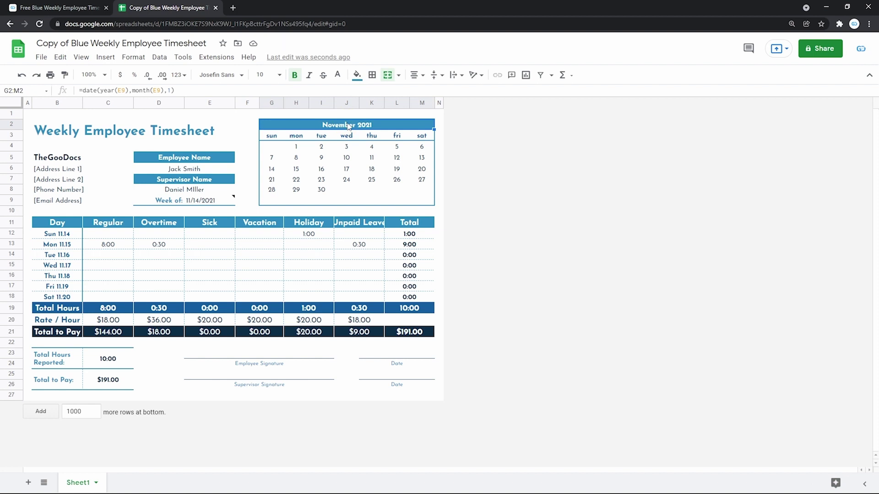
{"action": "key", "text": "ctrl+z"}
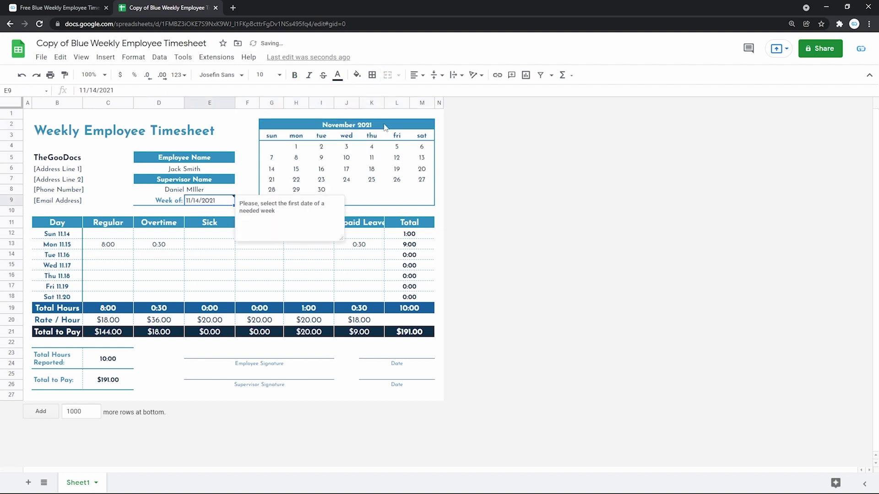
{"action": "left_click", "coordinate": [320, 148]}
{"action": "left_click_drag", "start_coordinate": [297, 146], "coordinate": [322, 193]}
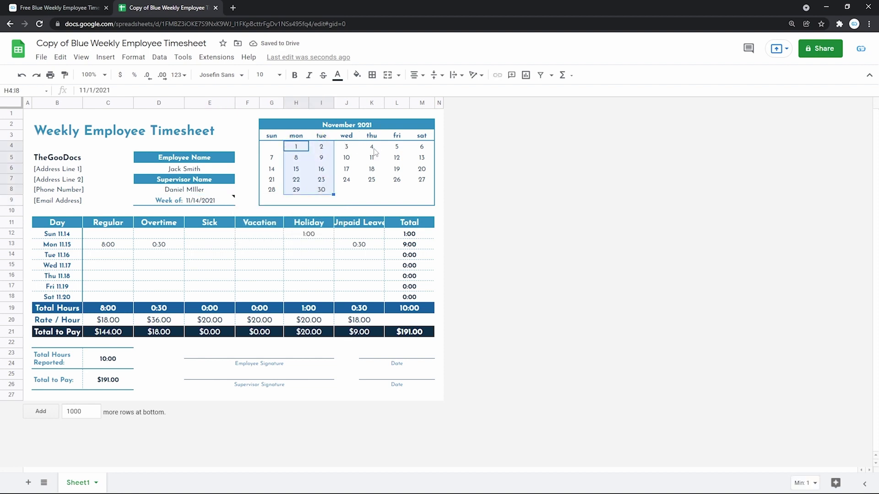
{"action": "left_click", "coordinate": [419, 182], "text": "shift"}
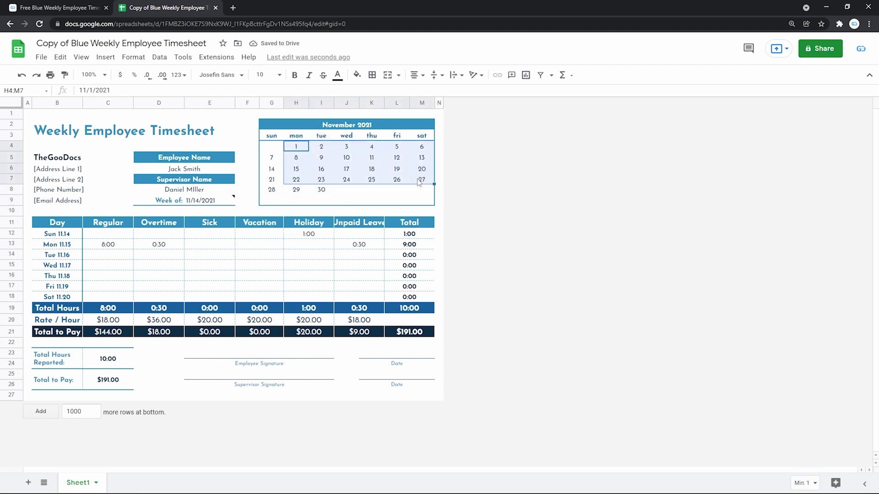
{"action": "left_click", "coordinate": [273, 237]}
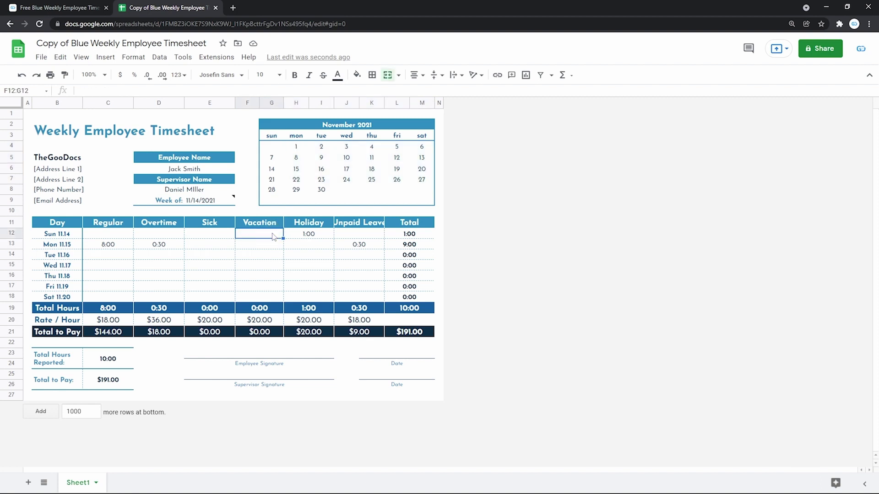
{"action": "left_click", "coordinate": [222, 202]}
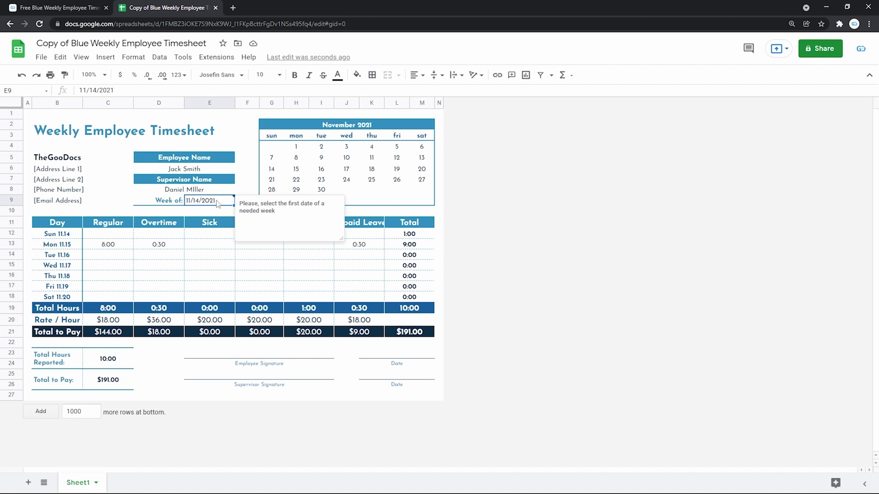
{"action": "left_click", "coordinate": [350, 128]}
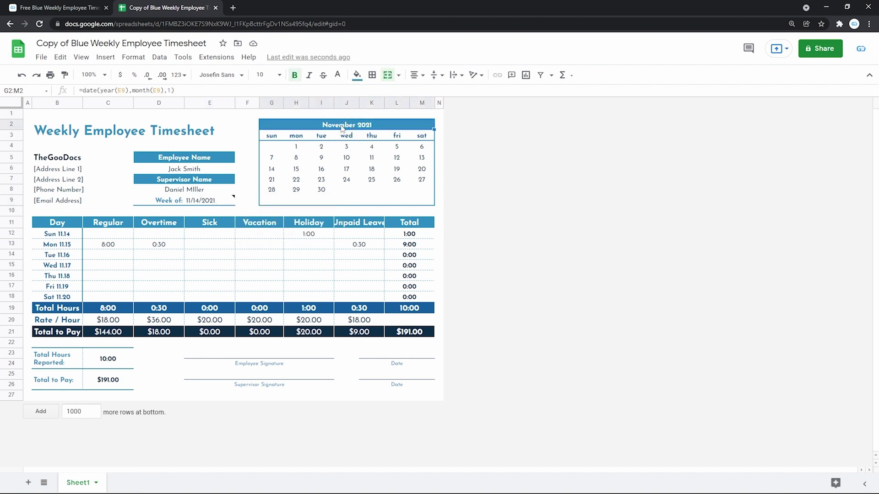
{"action": "double_click", "coordinate": [385, 127]}
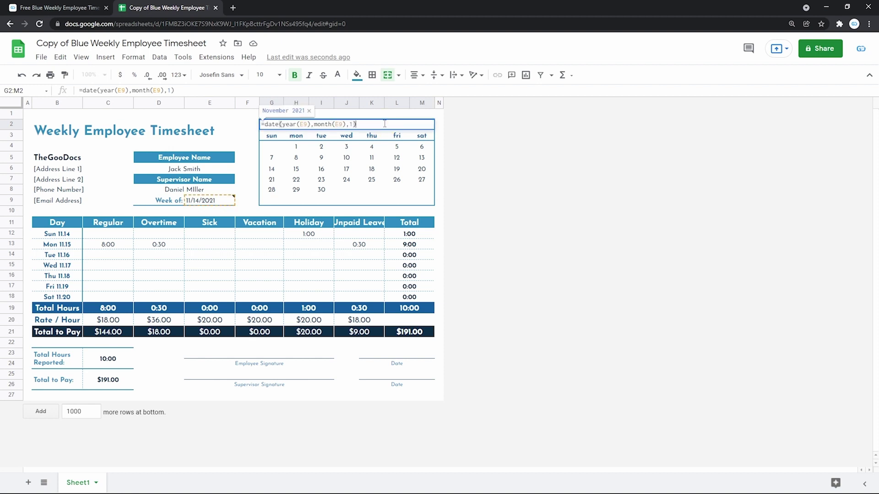
{"action": "left_click", "coordinate": [312, 124]}
{"action": "mouse_move", "coordinate": [222, 202]}
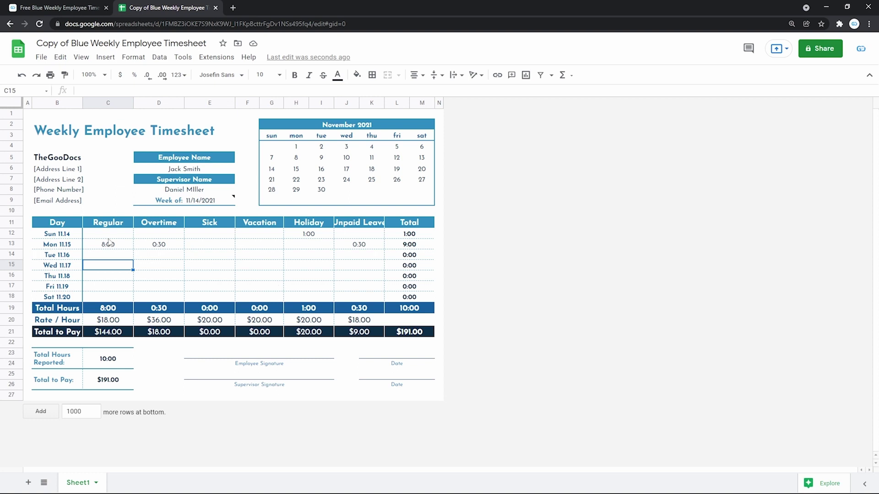
{"action": "left_click_drag", "start_coordinate": [73, 238], "coordinate": [59, 302]}
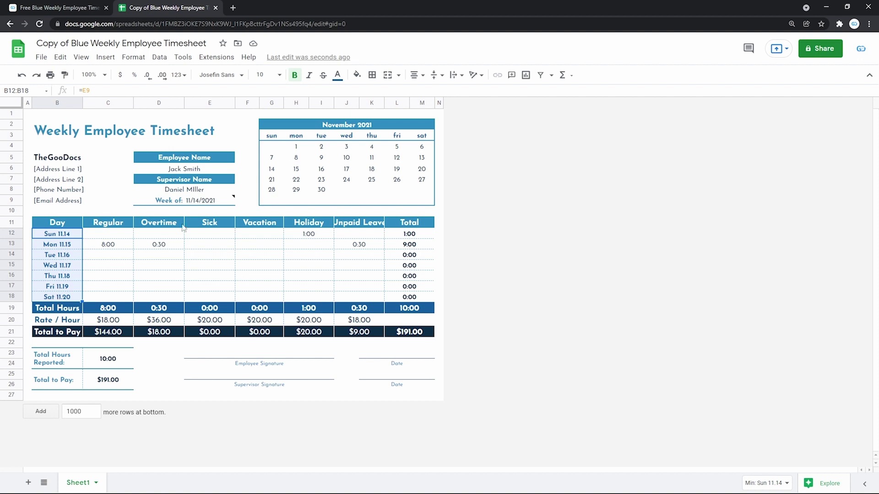
{"action": "left_click", "coordinate": [205, 202]}
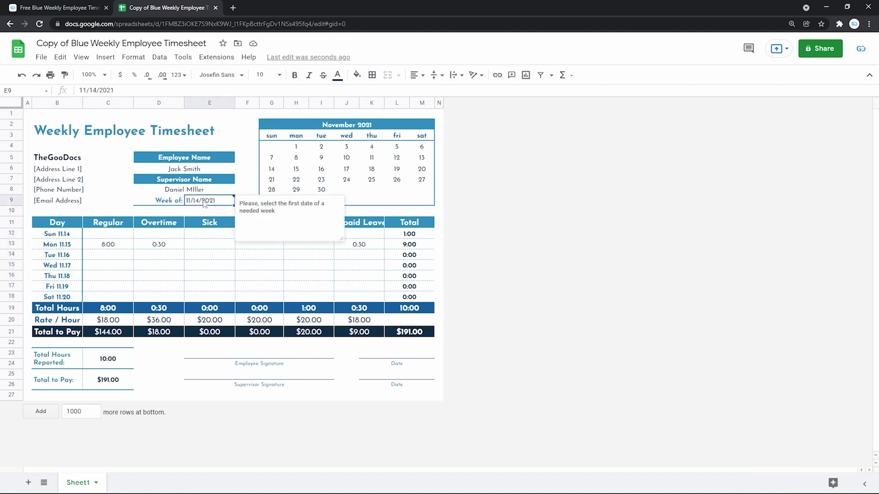
{"action": "left_click", "coordinate": [130, 256]}
{"action": "key", "text": "ctrl+z"}
{"action": "key", "text": "ctrl+z"}
{"action": "key", "text": "ctrl+z"}
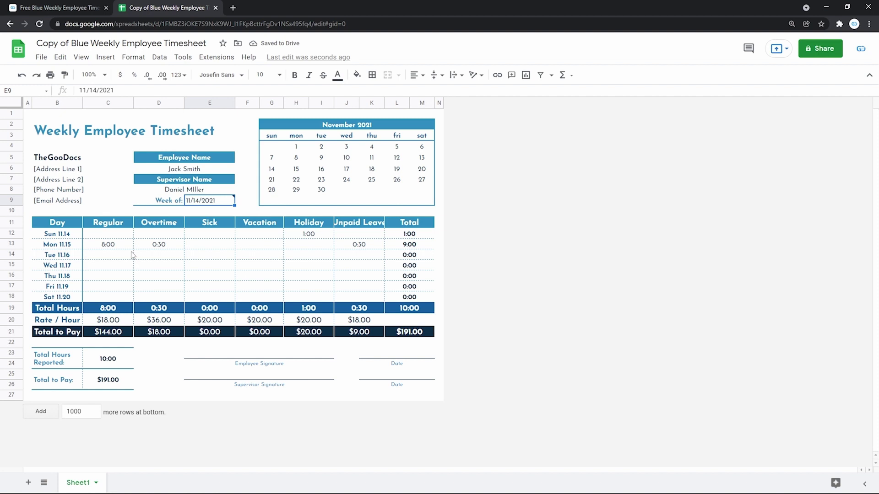
{"action": "left_click", "coordinate": [124, 244]}
{"action": "left_click", "coordinate": [149, 246]}
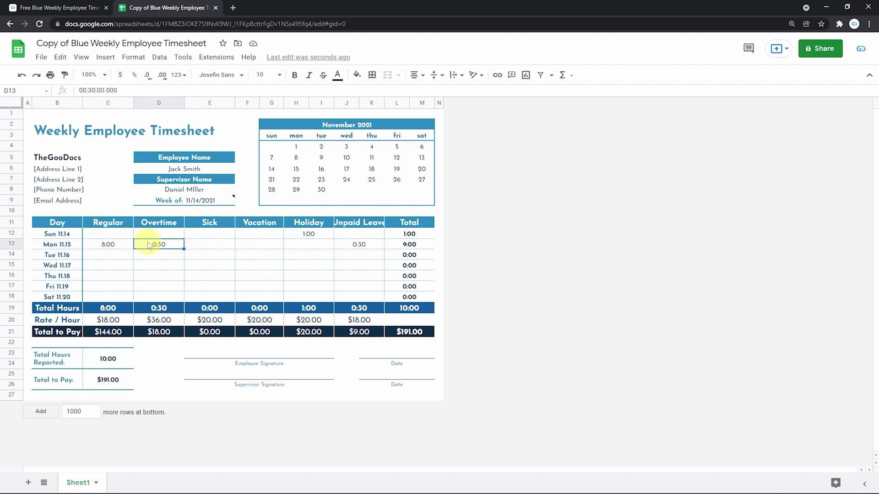
{"action": "left_click", "coordinate": [346, 246]}
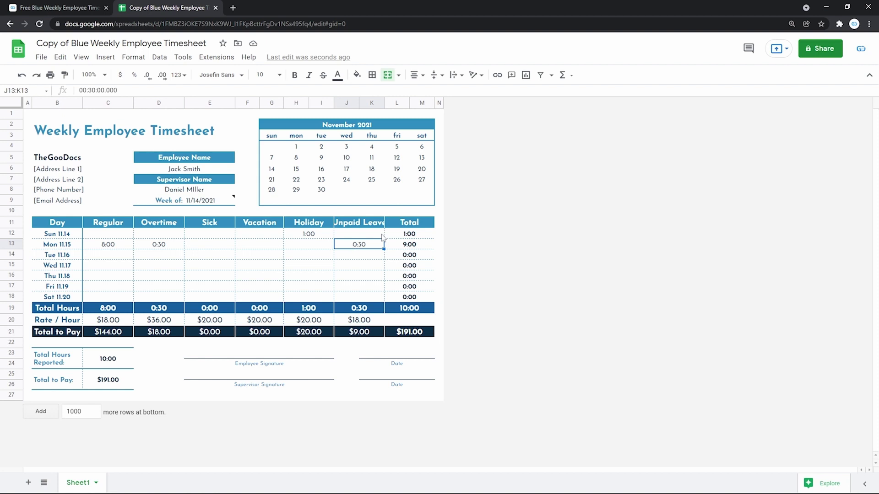
{"action": "left_click", "coordinate": [409, 226]}
{"action": "left_click", "coordinate": [409, 309]}
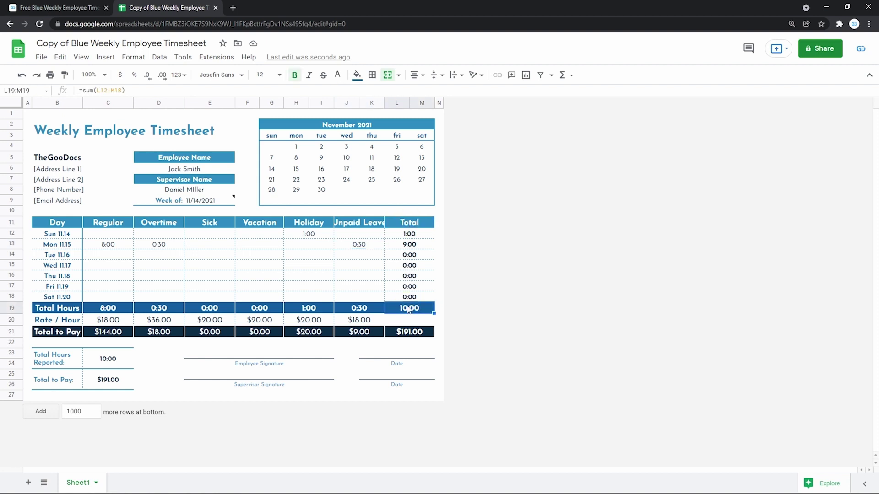
{"action": "left_click", "coordinate": [124, 313]}
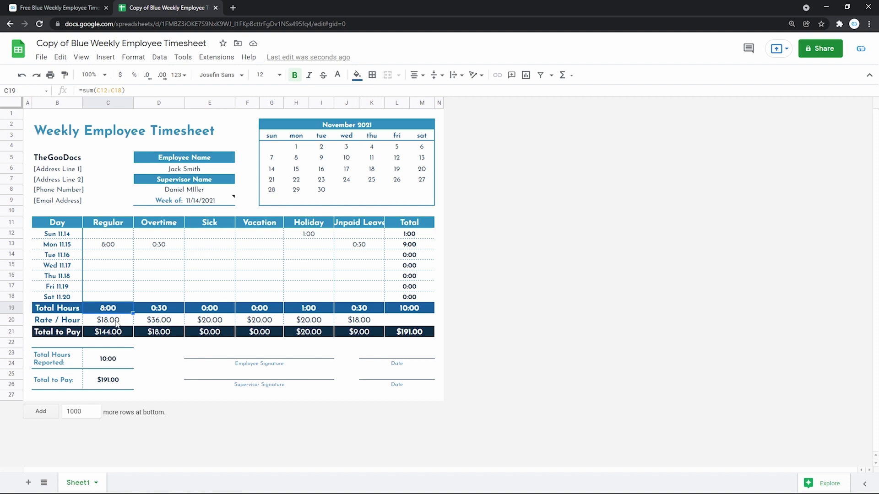
{"action": "left_click", "coordinate": [118, 322]}
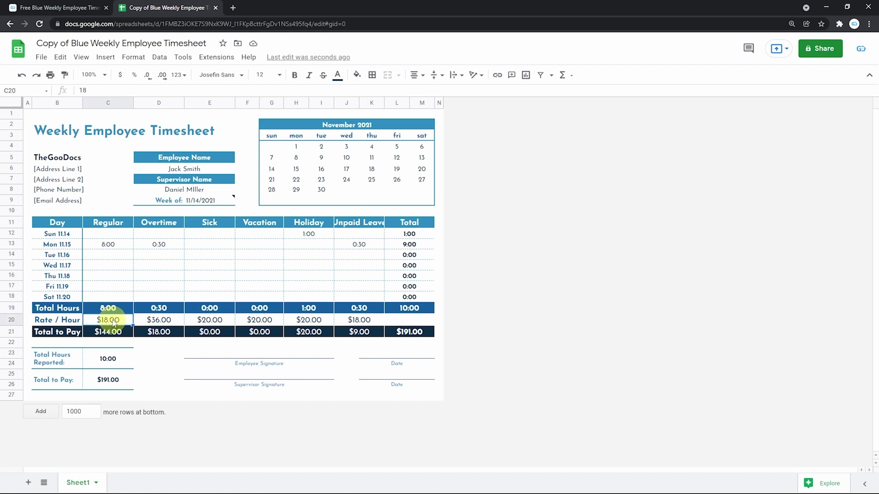
{"action": "double_click", "coordinate": [123, 322]}
{"action": "left_click", "coordinate": [123, 331]}
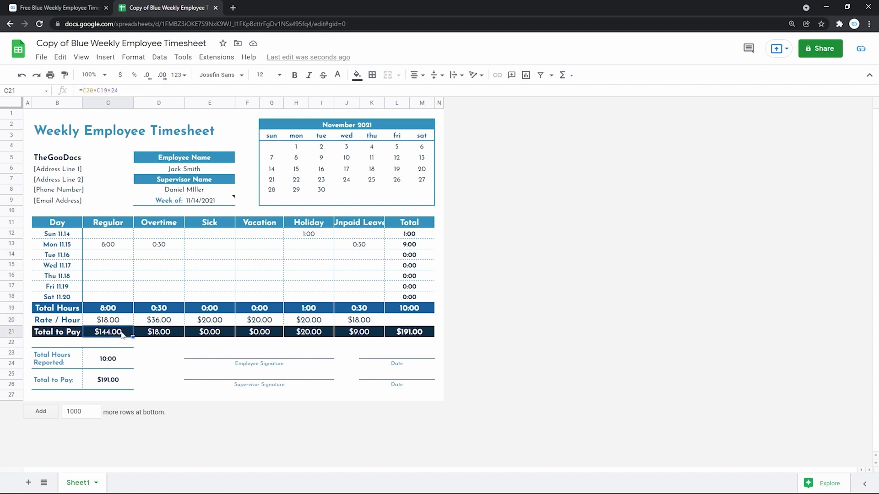
{"action": "double_click", "coordinate": [113, 332]}
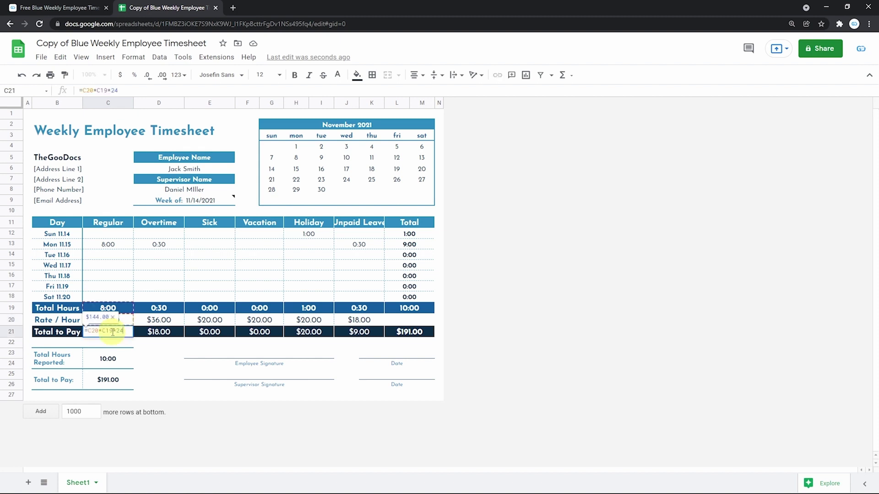
{"action": "key", "text": "Escape"}
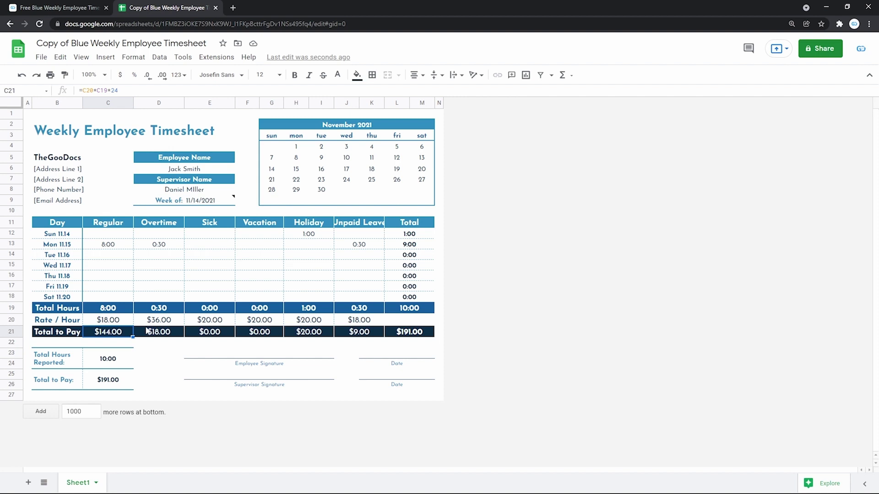
{"action": "double_click", "coordinate": [116, 264]}
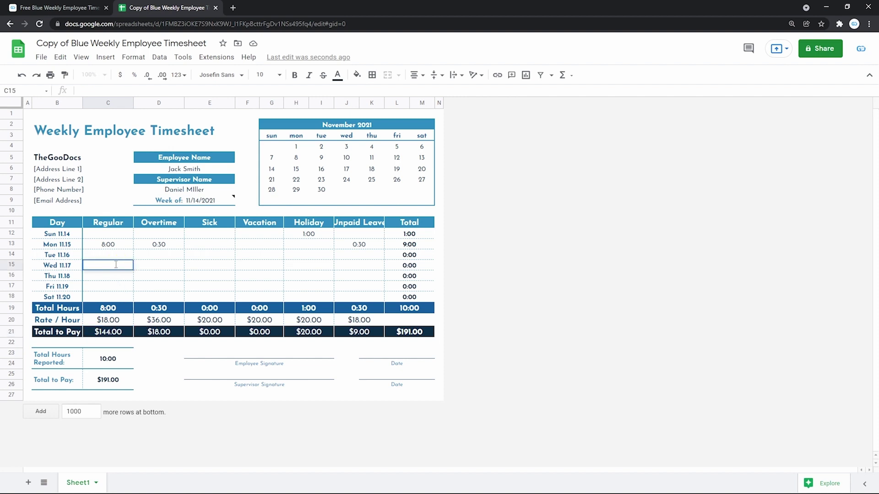
{"action": "type", "text": "8:00"}
{"action": "key", "text": "Return"}
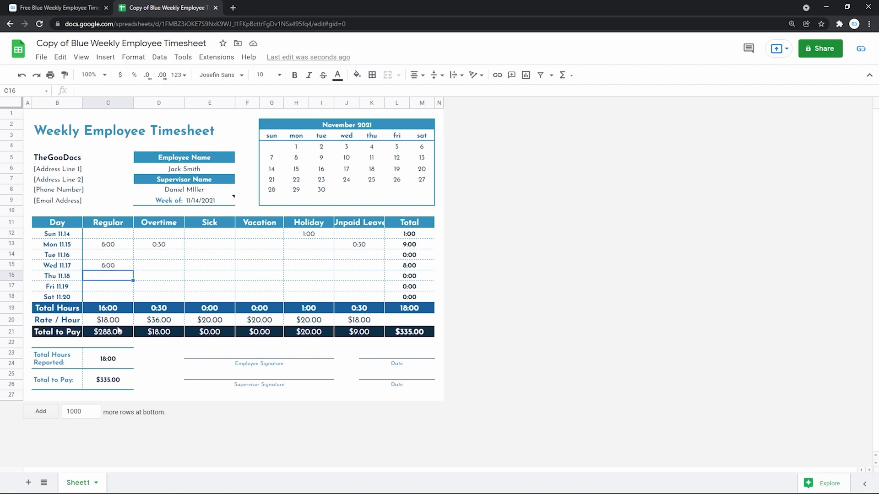
{"action": "left_click", "coordinate": [119, 332], "text": "shift"}
{"action": "left_click", "coordinate": [113, 254], "text": "shift"}
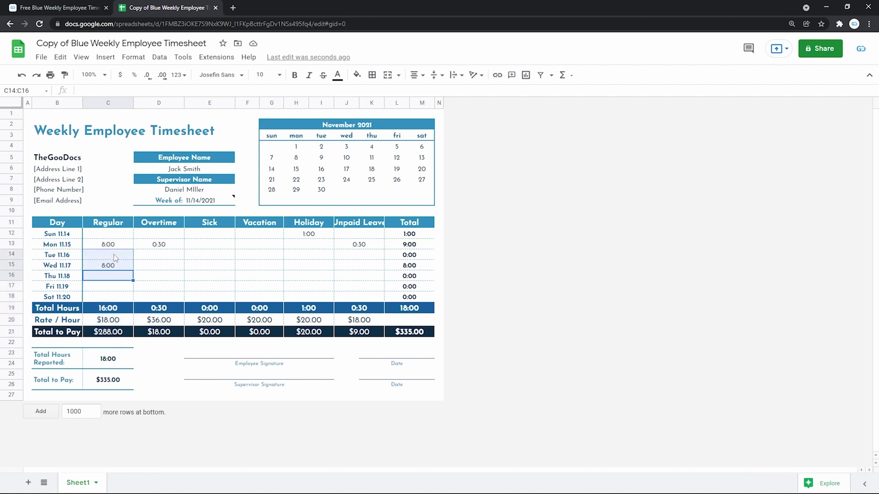
{"action": "left_click", "coordinate": [114, 307]}
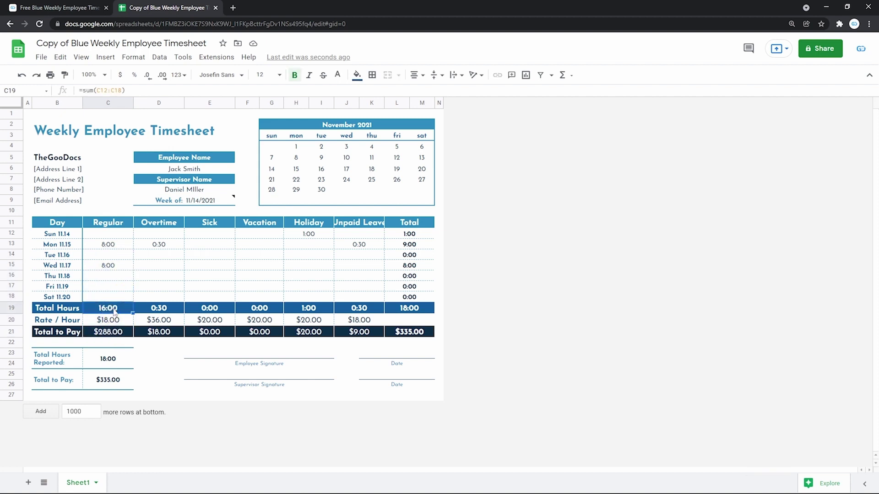
{"action": "left_click_drag", "start_coordinate": [116, 233], "coordinate": [117, 297]}
{"action": "left_click", "coordinate": [111, 324]}
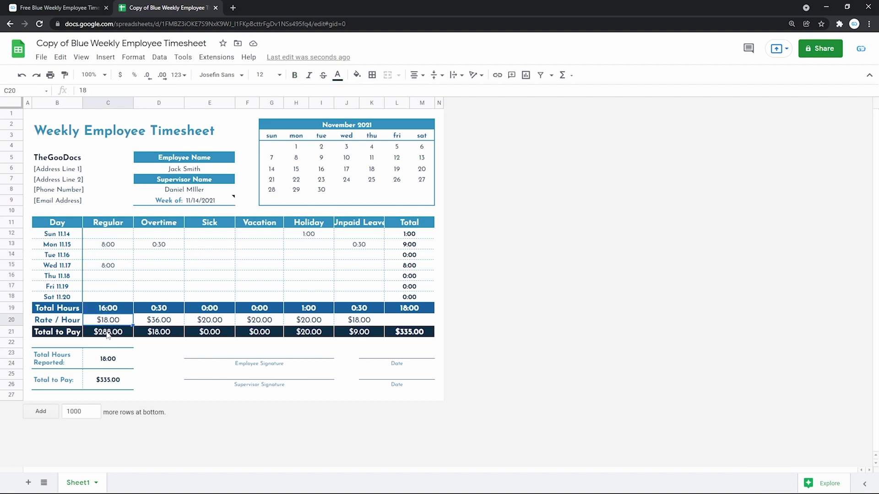
{"action": "left_click", "coordinate": [108, 333]}
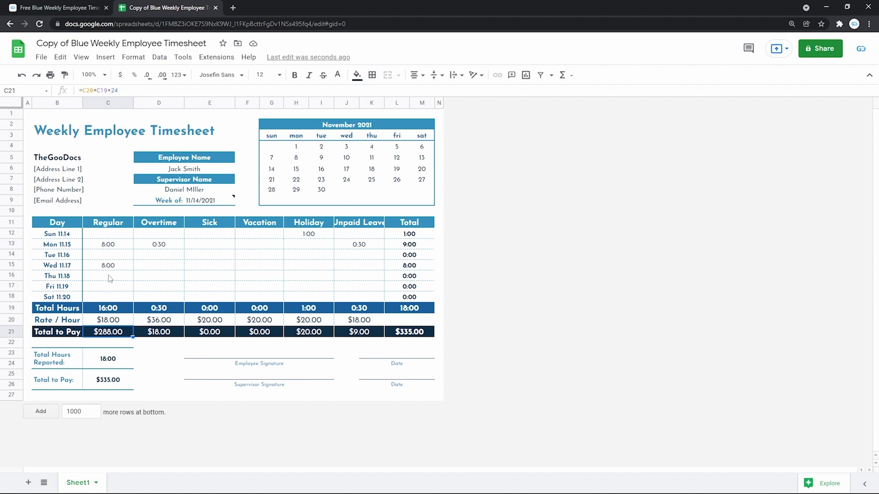
{"action": "left_click", "coordinate": [108, 234]}
{"action": "left_click", "coordinate": [371, 296], "text": "shift"}
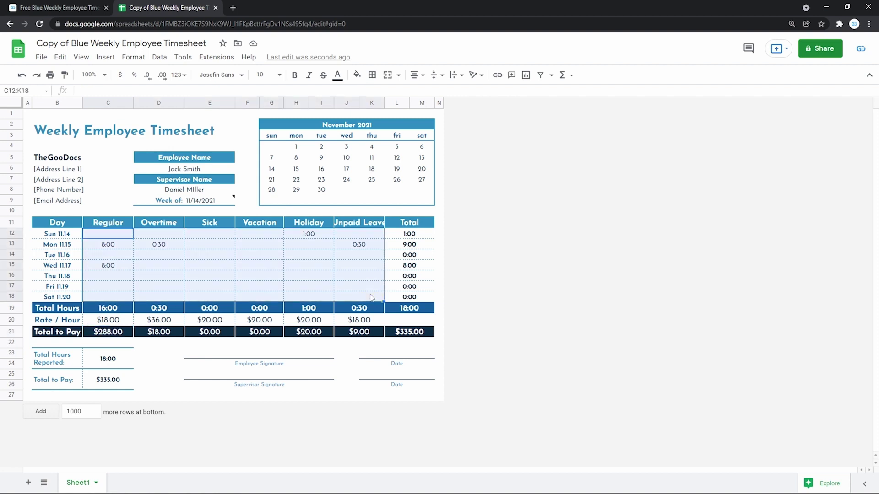
{"action": "left_click", "coordinate": [397, 297], "text": "shift"}
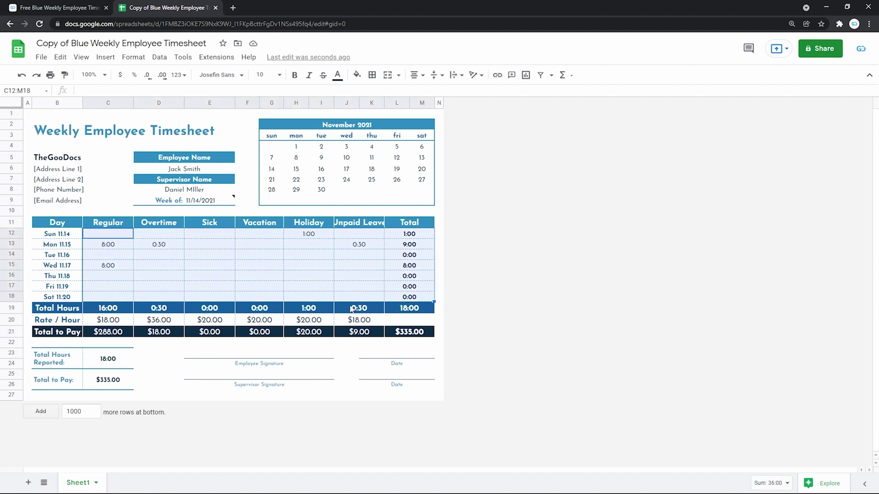
{"action": "left_click", "coordinate": [352, 310]}
{"action": "left_click", "coordinate": [216, 308]}
{"action": "left_click", "coordinate": [172, 313]}
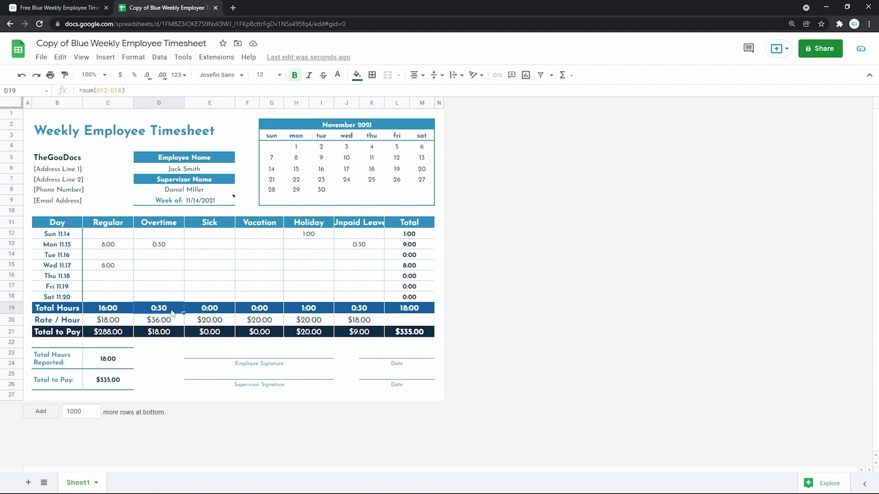
{"action": "left_click", "coordinate": [403, 336]}
{"action": "left_click", "coordinate": [66, 335], "text": "shift"}
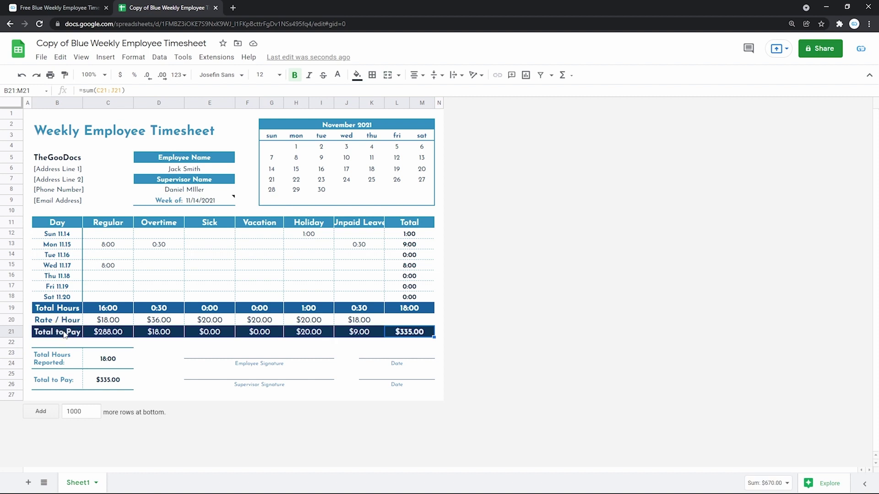
{"action": "left_click", "coordinate": [419, 337]}
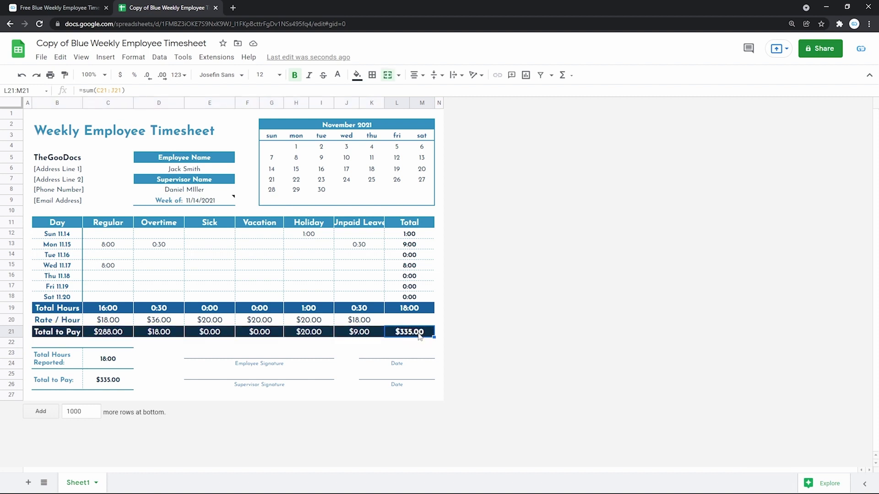
{"action": "left_click", "coordinate": [70, 384]}
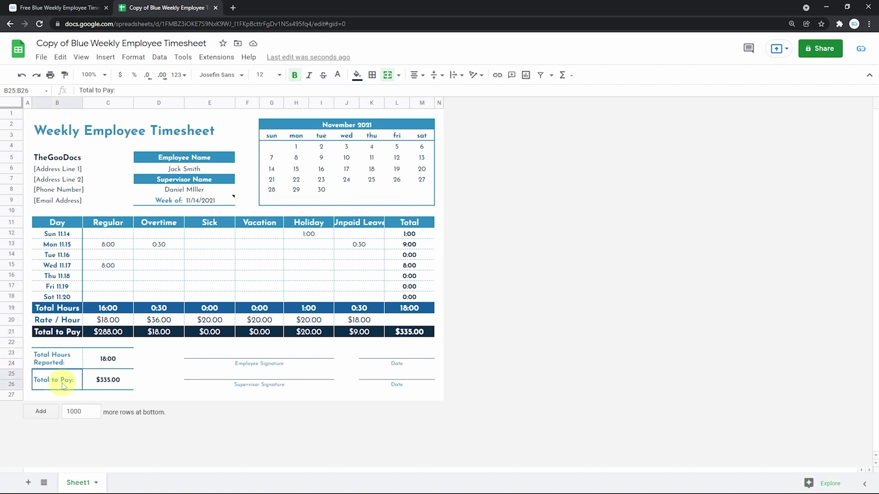
{"action": "left_click", "coordinate": [106, 383], "text": "shift"}
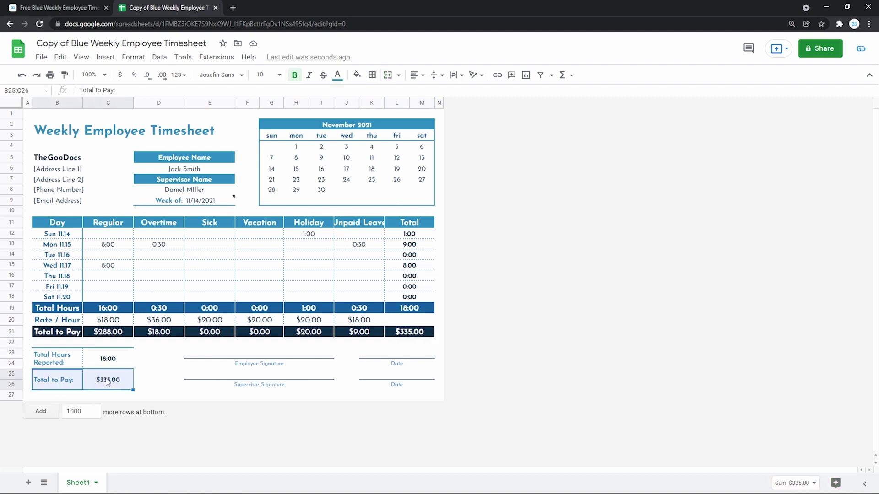
{"action": "left_click", "coordinate": [150, 378]}
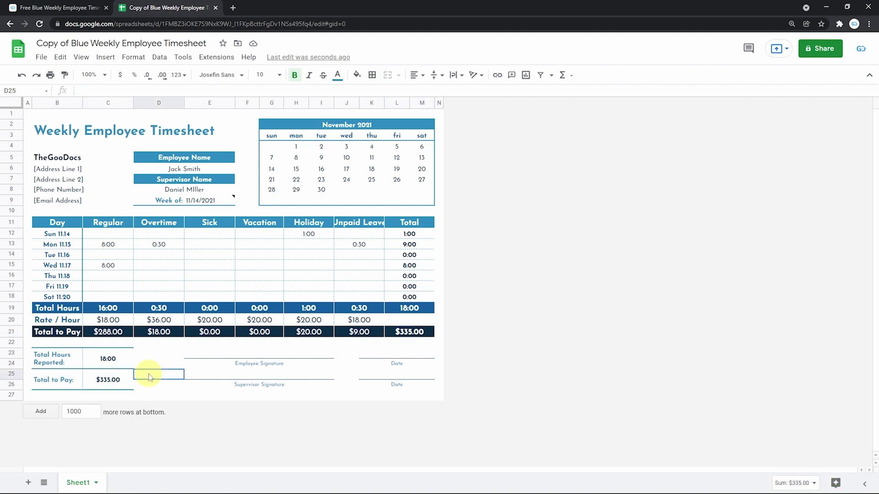
{"action": "left_click", "coordinate": [110, 360]}
{"action": "left_click", "coordinate": [402, 310]}
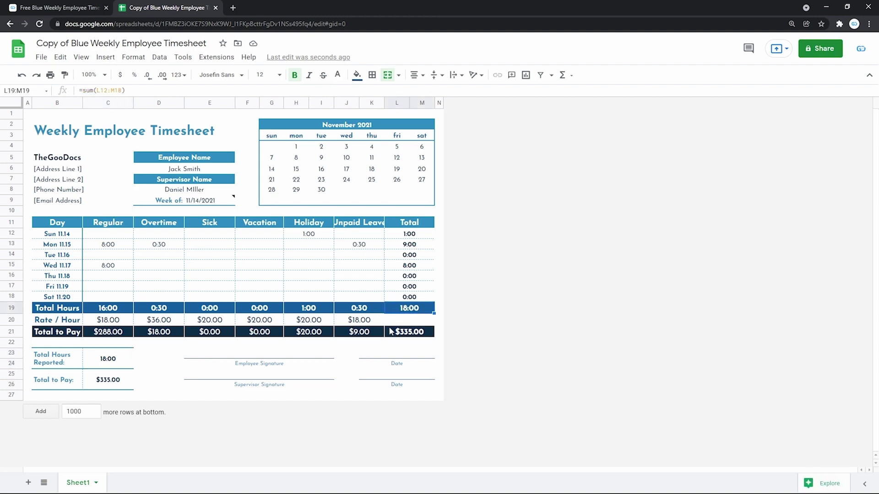
{"action": "left_click", "coordinate": [295, 353]}
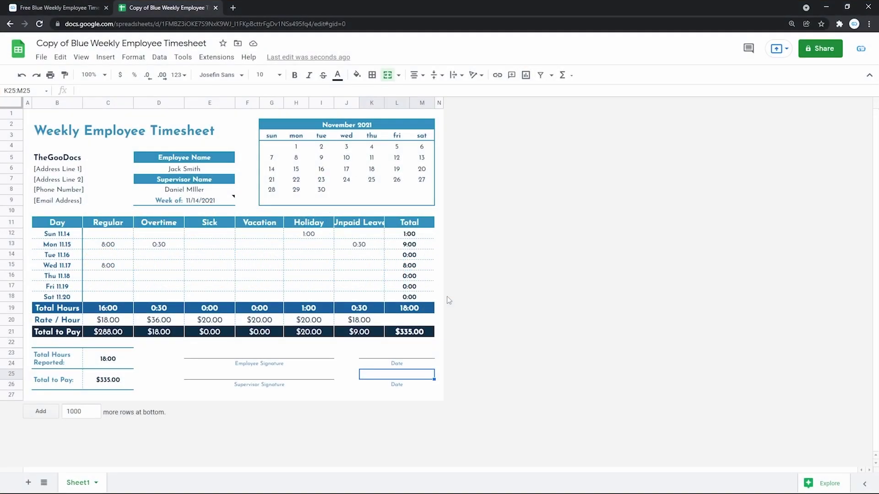
- Change the Week of date to 11/21/2021 using the date picker
{"action": "left_click", "coordinate": [218, 203]}
{"action": "double_click", "coordinate": [218, 204]}
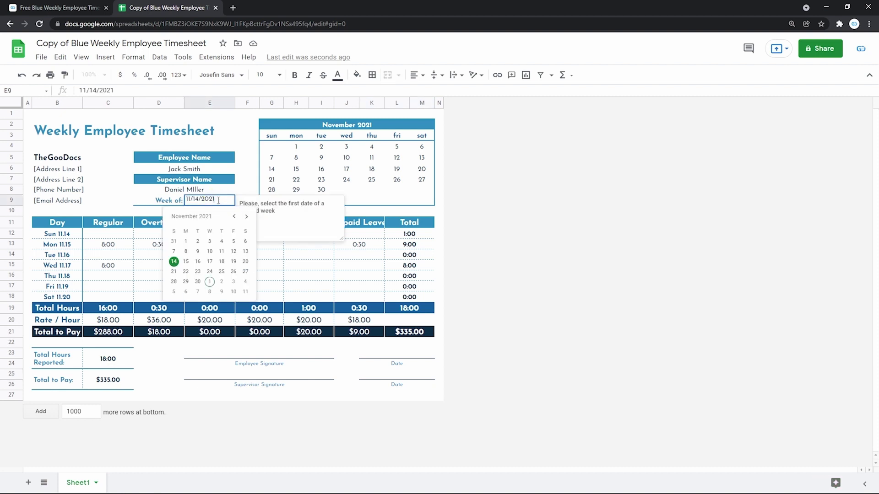
{"action": "left_click", "coordinate": [177, 273]}
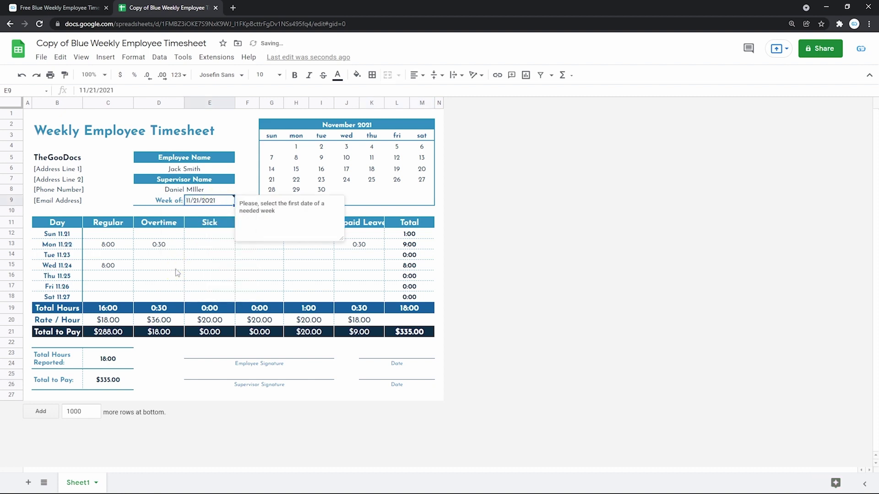
- Enter 07:00 Regular hours for Thursday 11/25, bringing totals to 25:00 and $461.00
{"action": "double_click", "coordinate": [125, 277]}
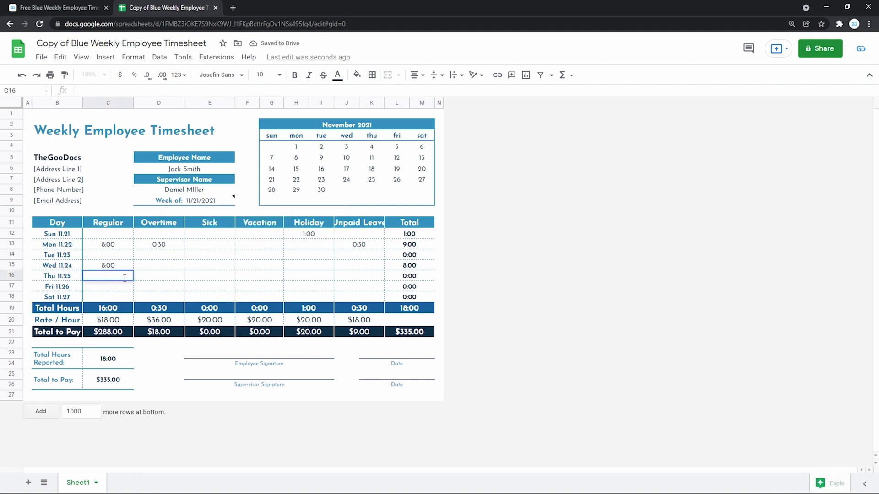
{"action": "type", "text": "07"}
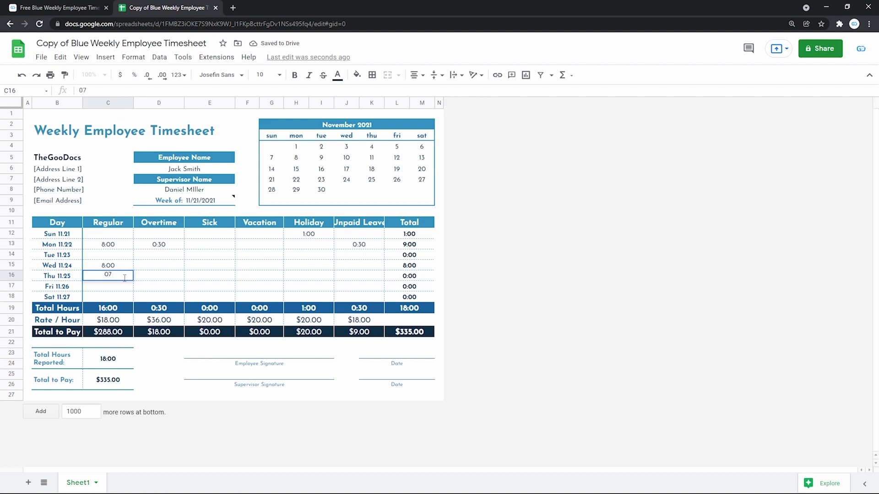
{"action": "type", "text": ":00"}
{"action": "key", "text": "Return"}
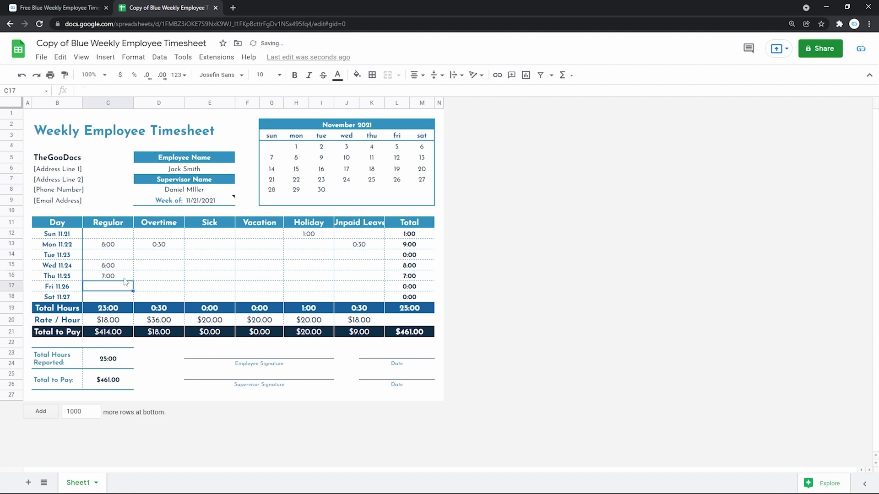
{"action": "left_click", "coordinate": [217, 268]}
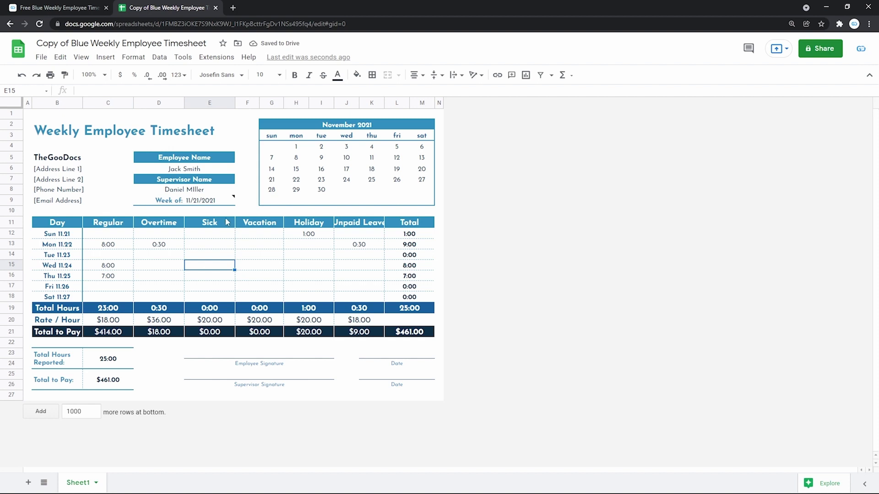
{"action": "double_click", "coordinate": [204, 200]}
{"action": "left_click", "coordinate": [108, 333]}
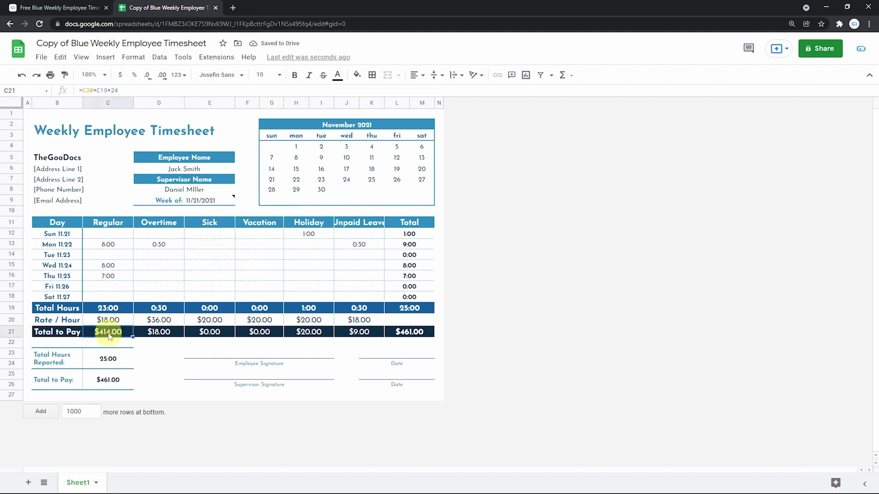
{"action": "left_click", "coordinate": [111, 383]}
{"action": "type", "text": "=L21"}
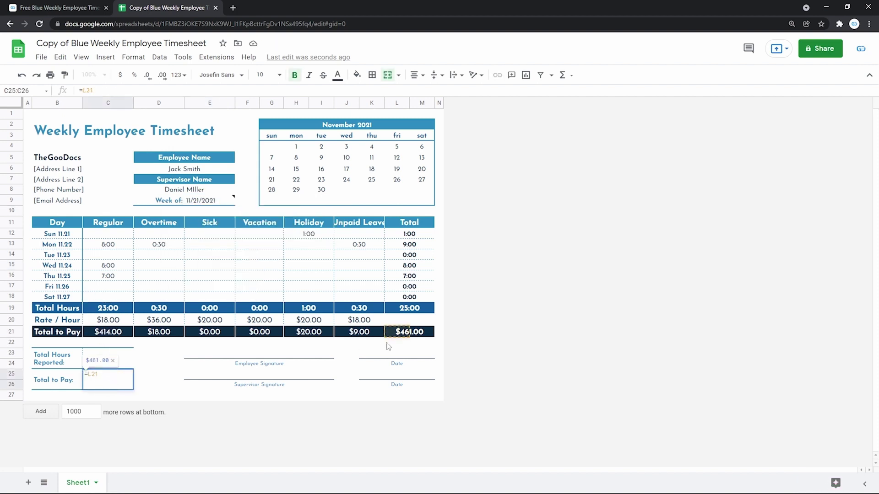
{"action": "key", "text": "Return"}
{"action": "double_click", "coordinate": [403, 332]}
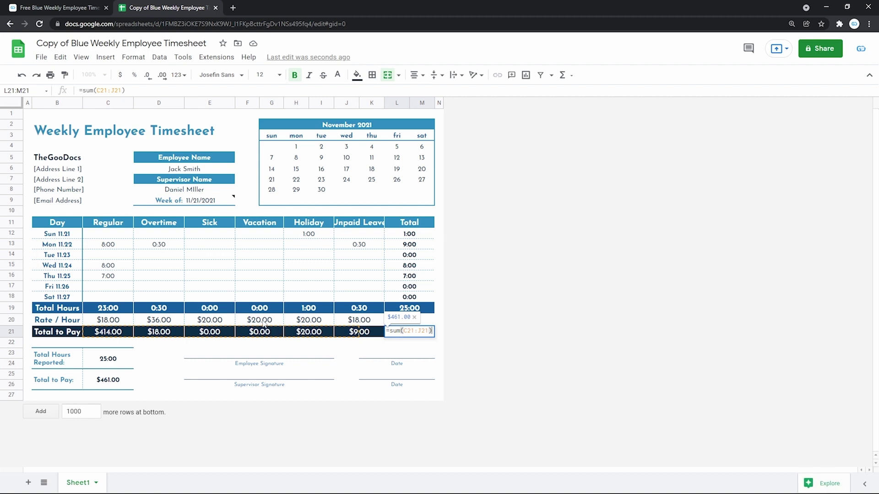
{"action": "left_click", "coordinate": [263, 322]}
{"action": "double_click", "coordinate": [263, 320]}
{"action": "left_click", "coordinate": [271, 288]}
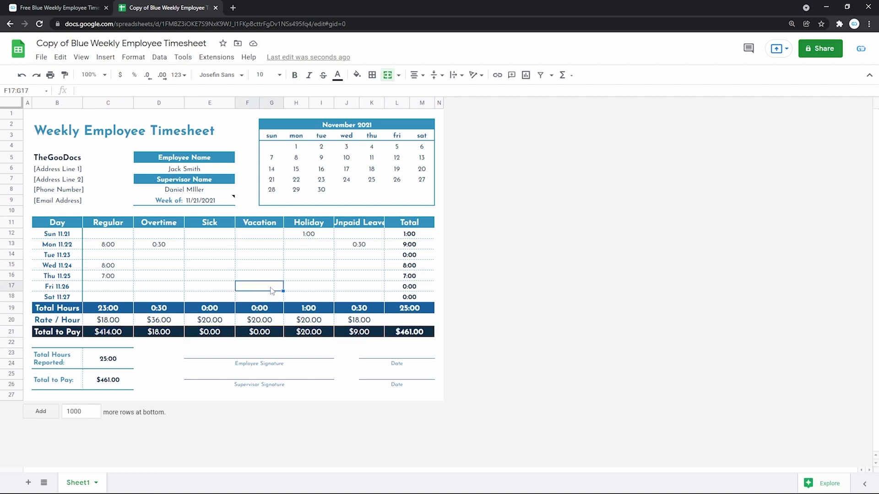
{"action": "key", "text": "ctrl+Page_Up"}
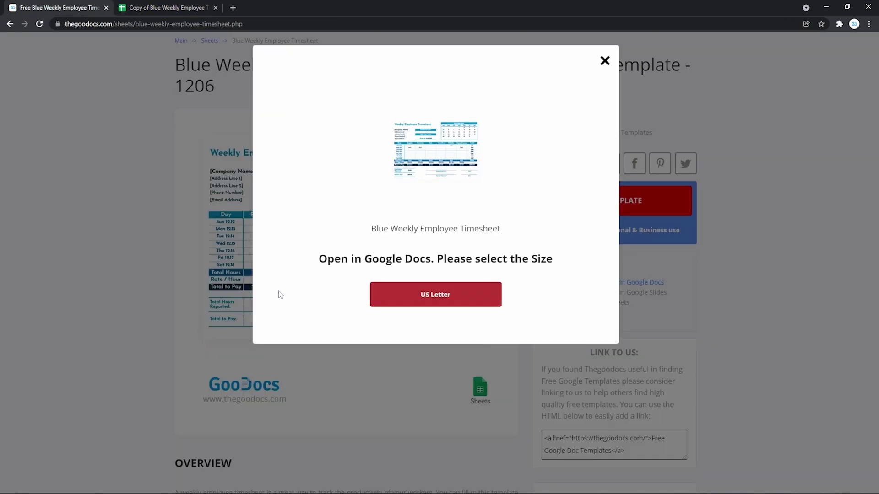
- Dismiss the Open in Google Docs size pop-up and scroll up the Blue Weekly Employee Timesheet template page
{"action": "left_click", "coordinate": [439, 368]}
{"action": "scroll", "coordinate": [343, 308], "scroll_direction": "up", "scroll_amount": 2}
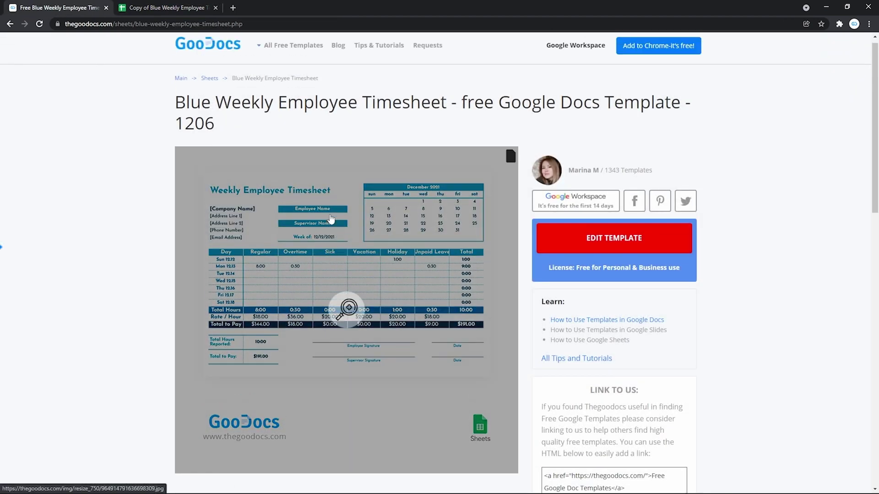